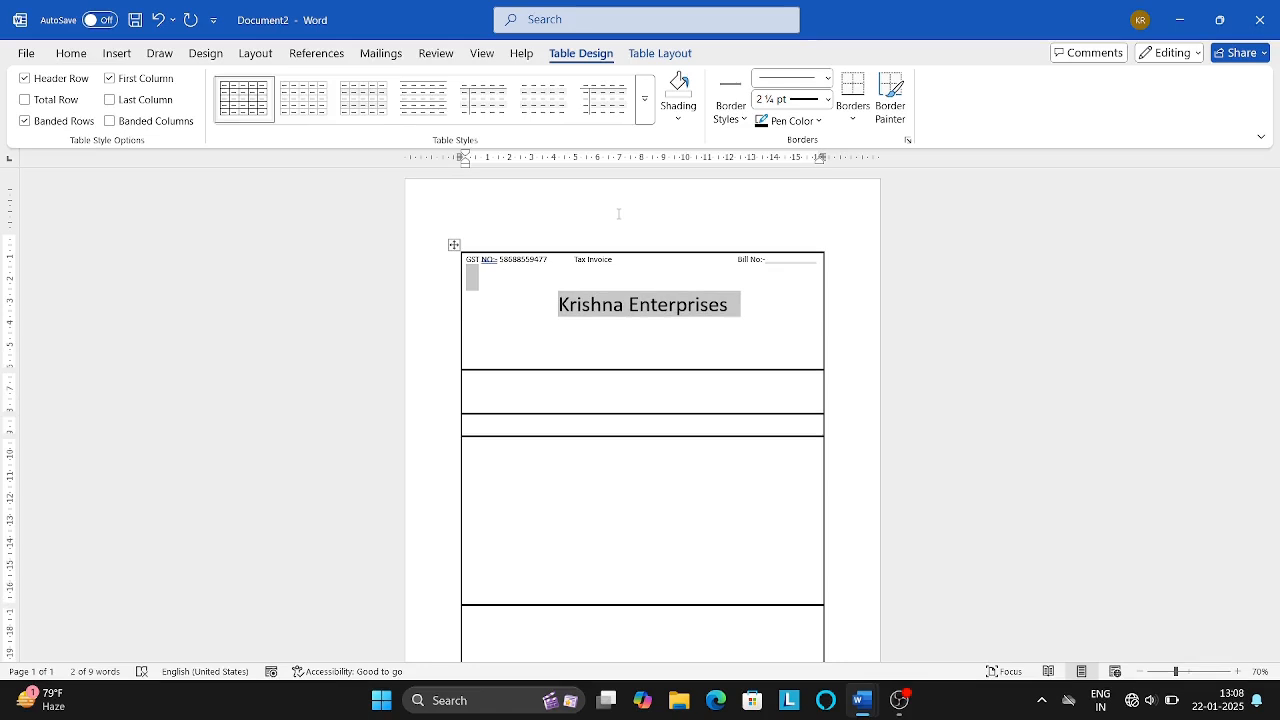
# Remove the blank line above Krishna Enterprises and centre it at the top of the cell.
pyautogui.click(557, 307)
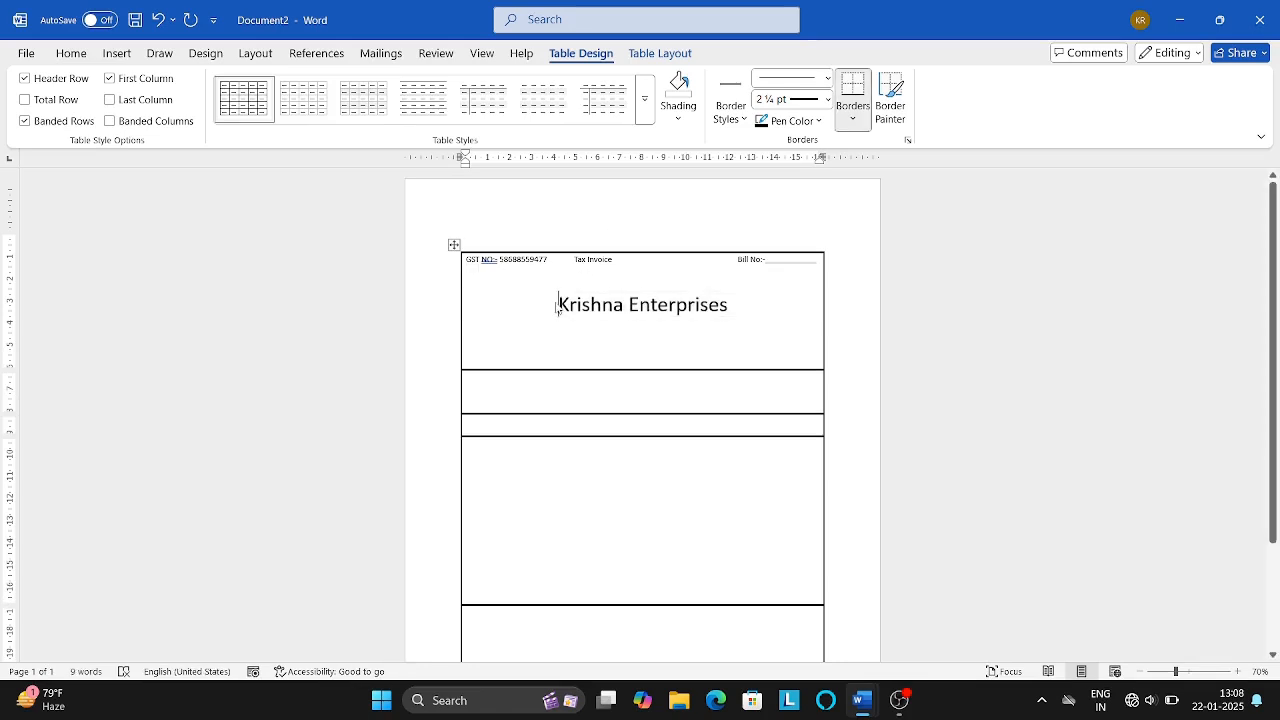
pyautogui.hotkey('ctrl', 'l')
pyautogui.press('BackSpace')
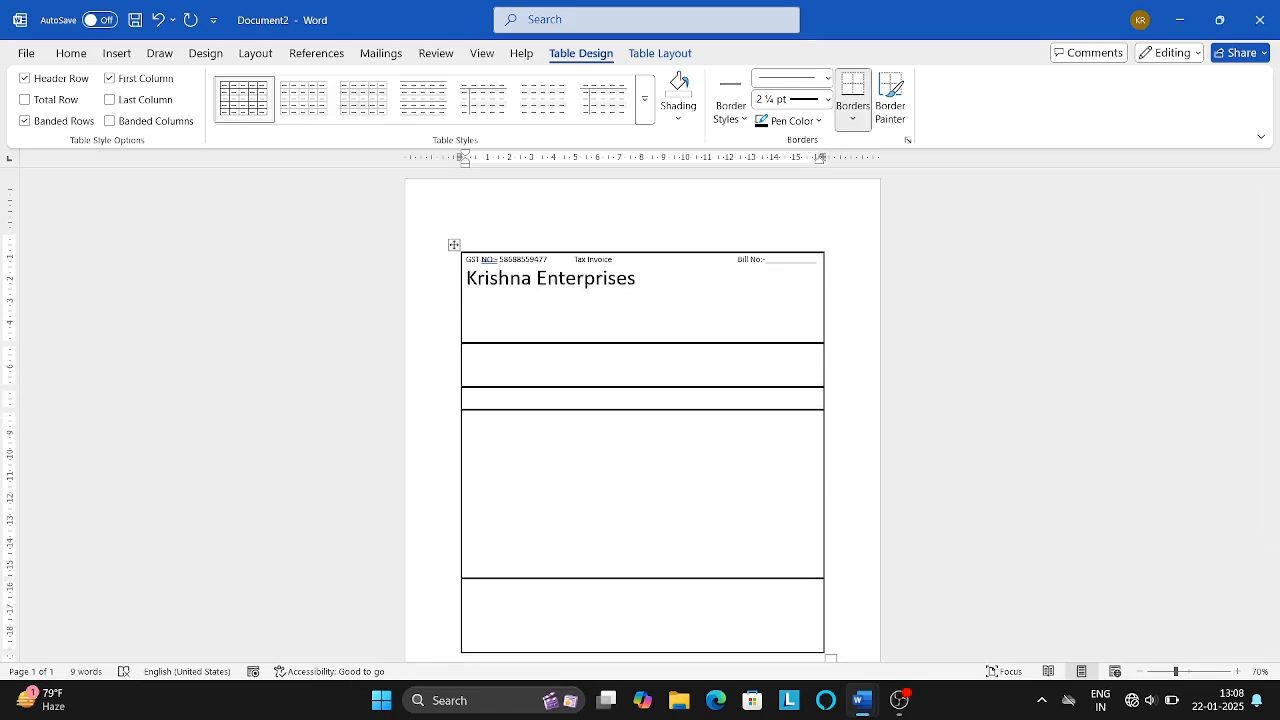
pyautogui.hotkey('ctrl', 'e')
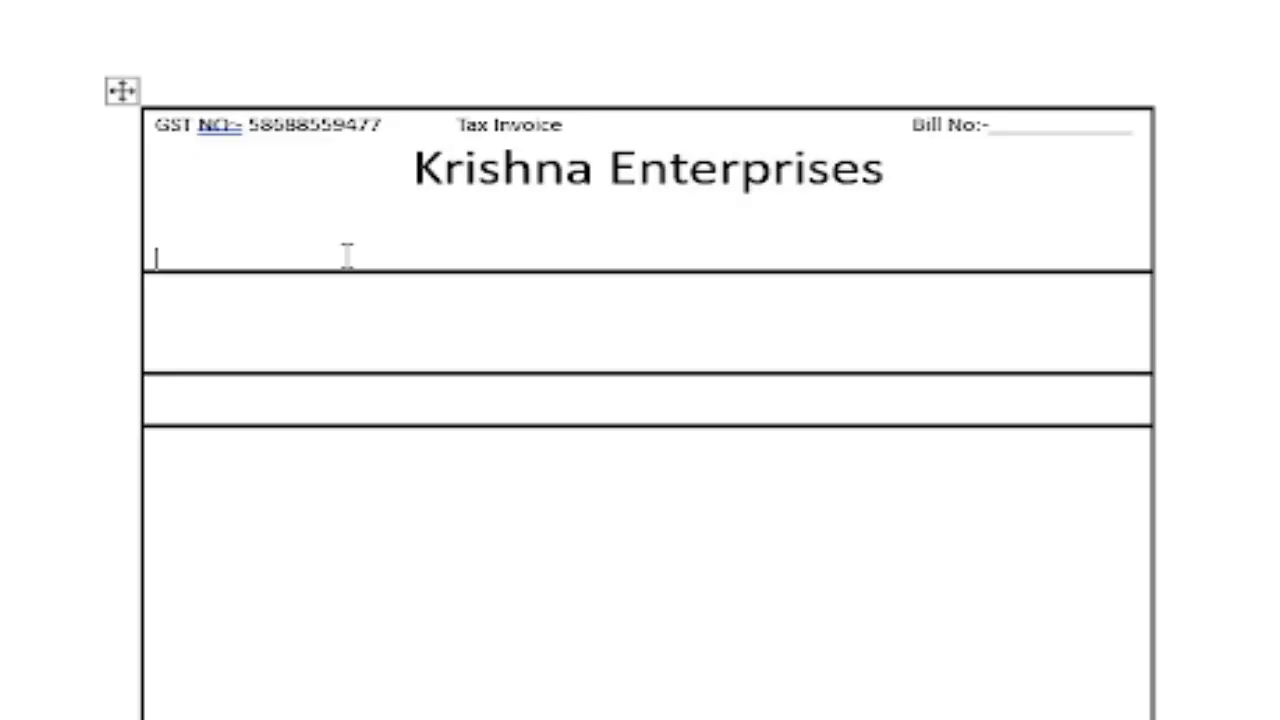
pyautogui.press('BackSpace')
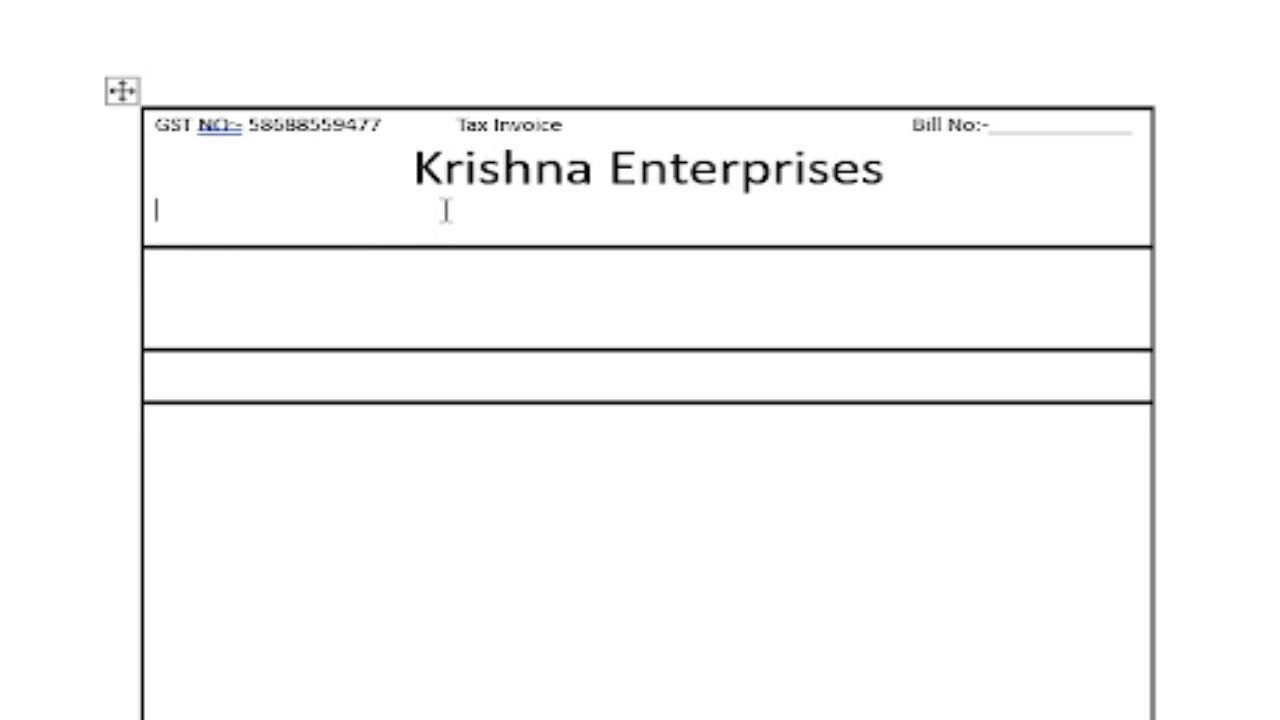
# Add centred lines for 'Vidya Nagar Kamareddy district' and the company phone number beneath it.
pyautogui.hotkey('ctrl', 'e')
pyautogui.write('Vidya Nagar')
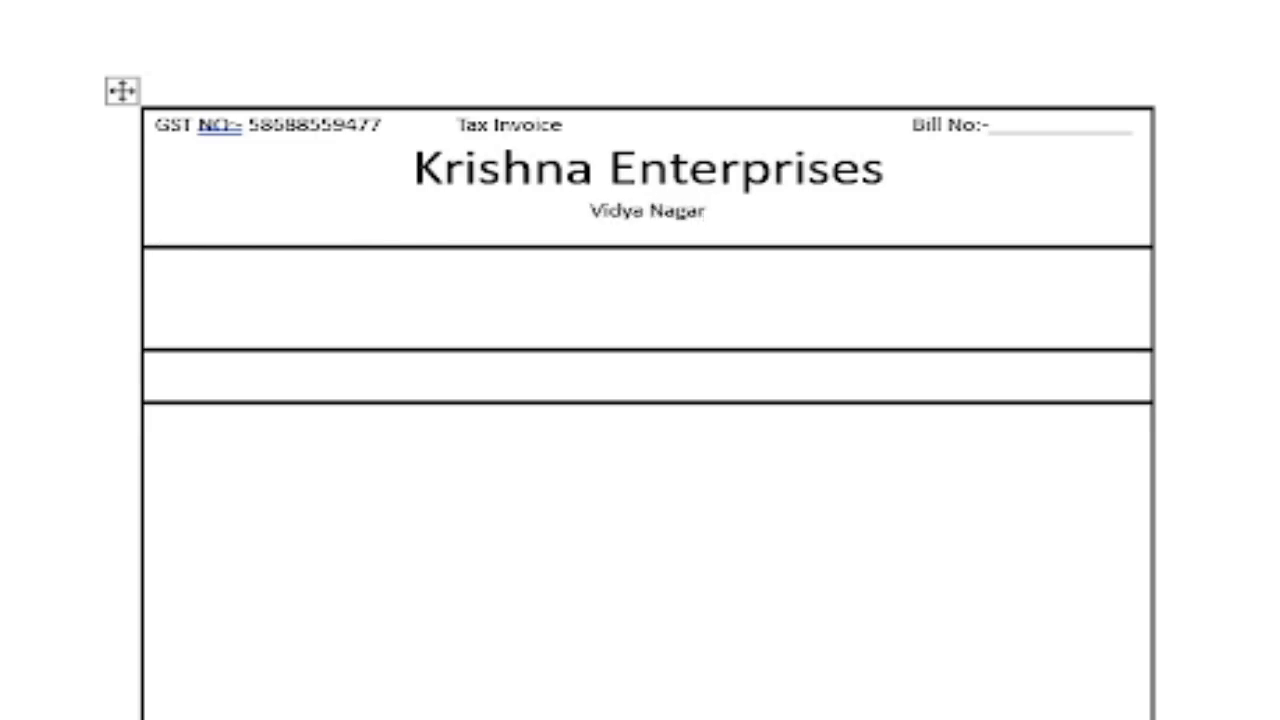
pyautogui.write(' Kamareddy district')
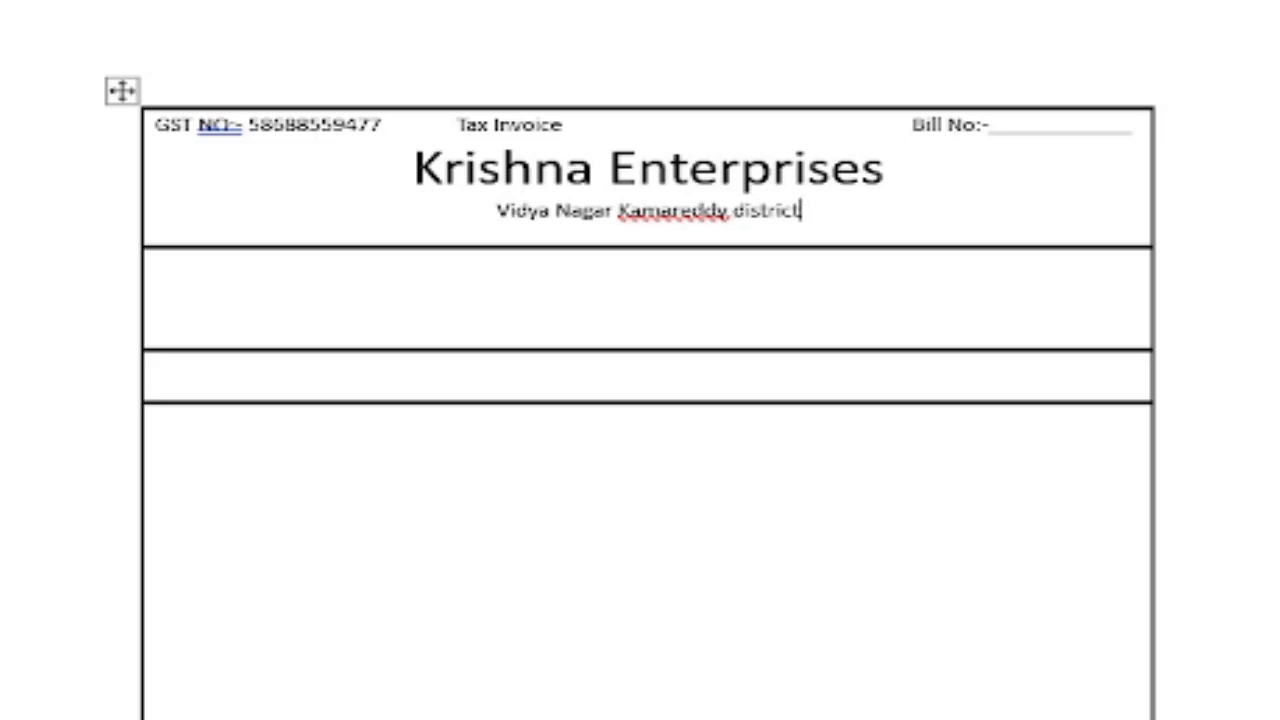
pyautogui.press('Return')
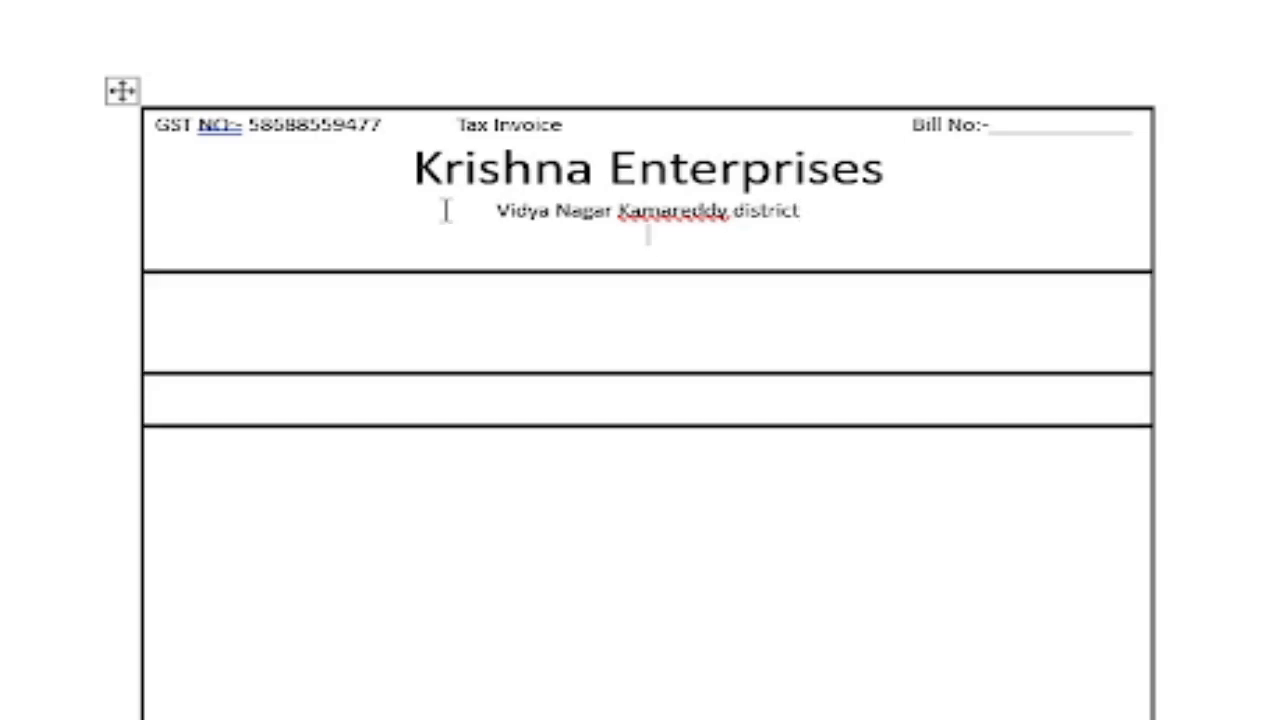
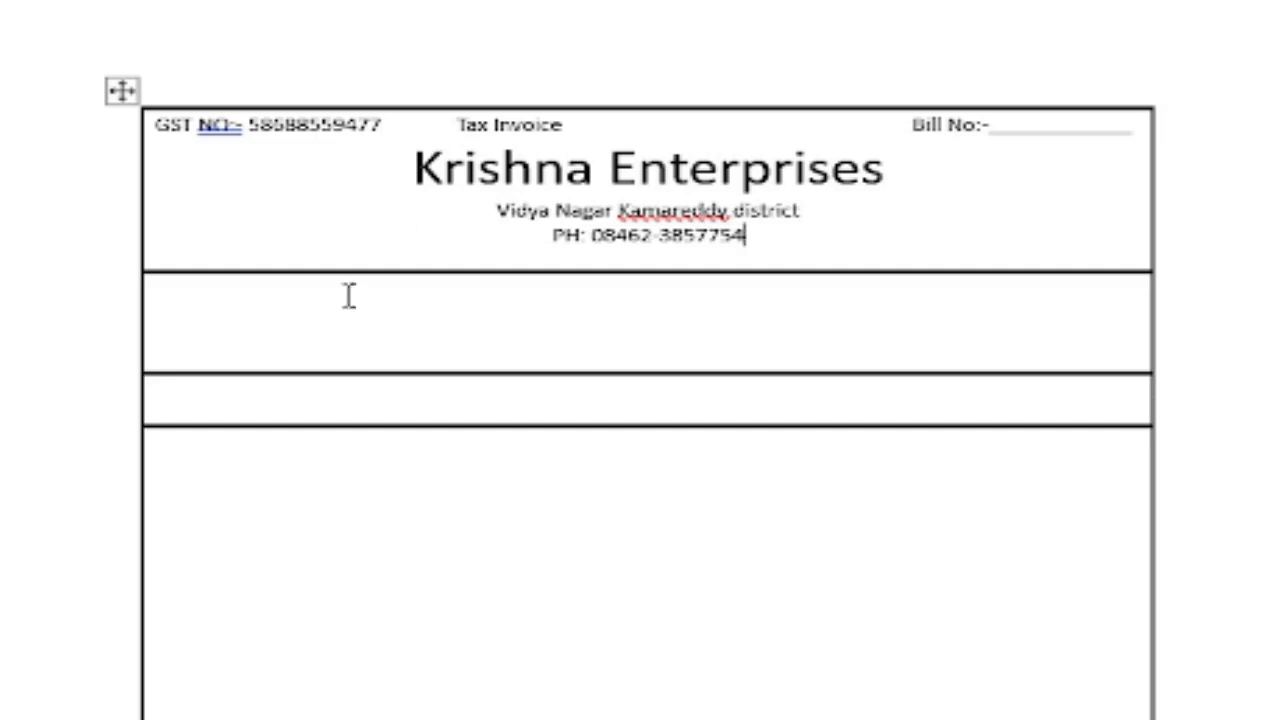
pyautogui.click(275, 325)
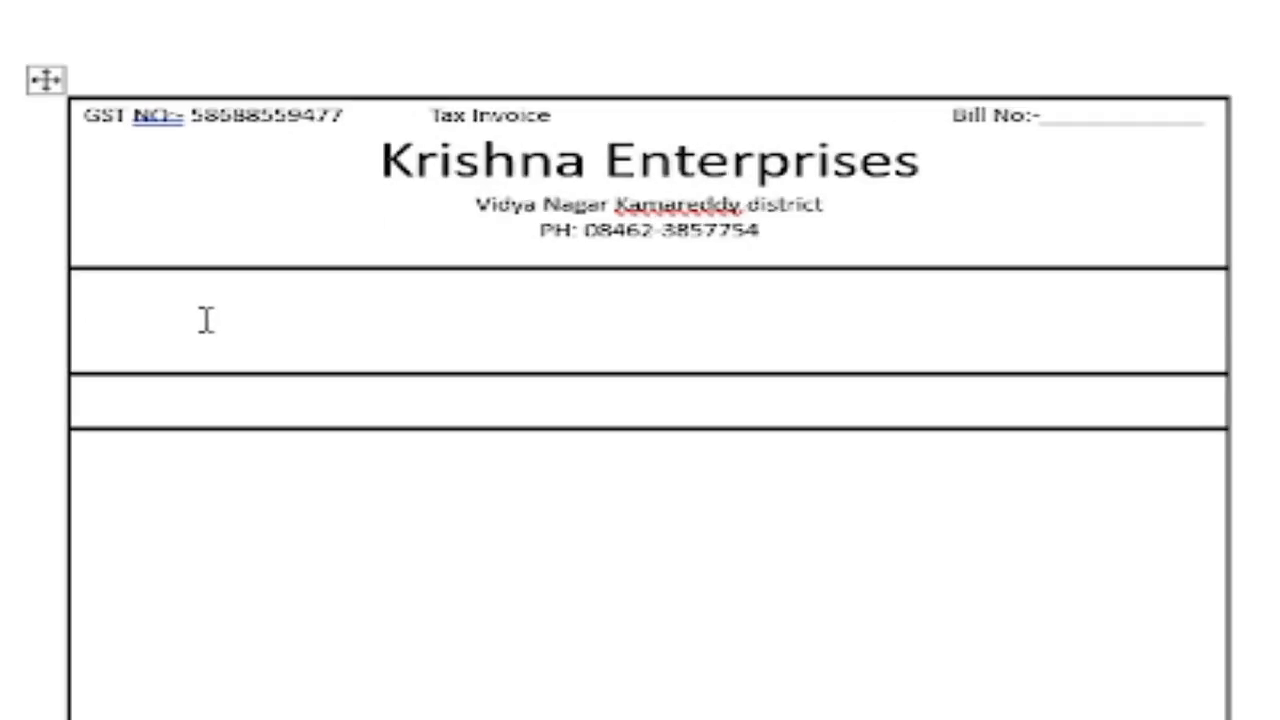
# Type TO in the second row followed by an underscore blank, trimmed to fit.
pyautogui.write('1O_')
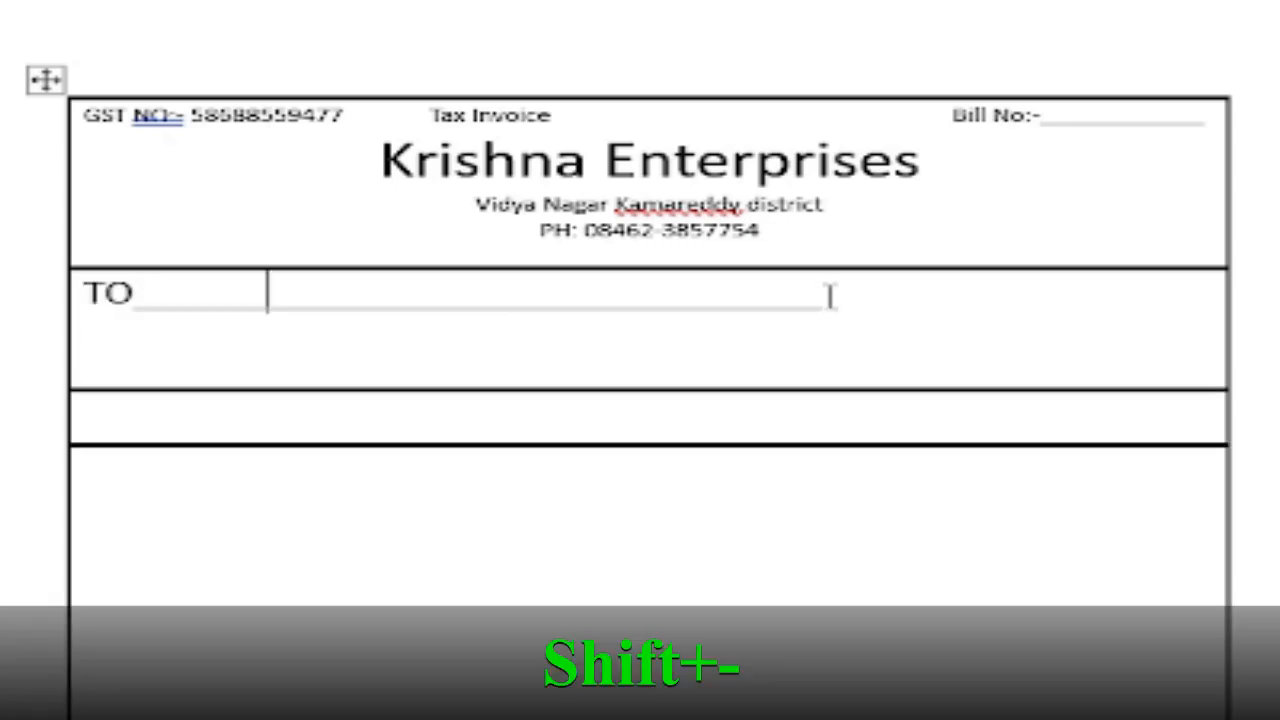
pyautogui.click(830, 295)
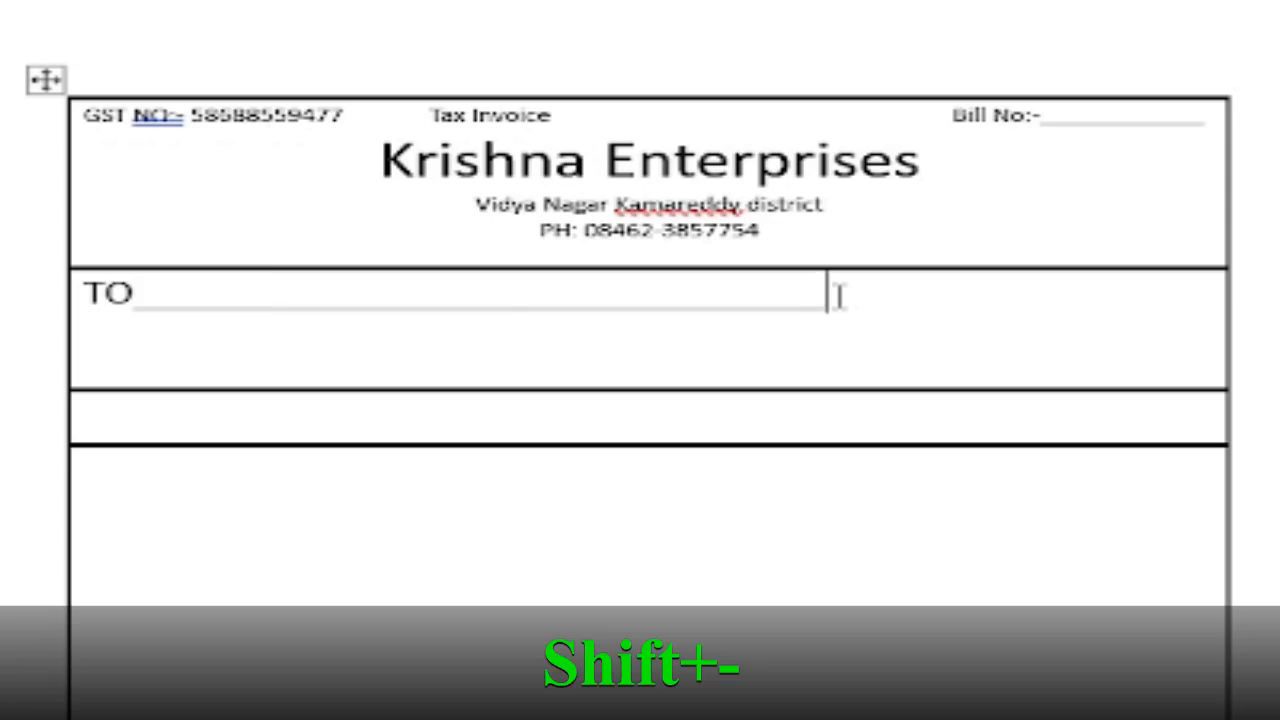
pyautogui.press('BackSpace')
pyautogui.press('BackSpace')
pyautogui.press('BackSpace')
pyautogui.press('BackSpace')
pyautogui.press('BackSpace')
pyautogui.press('BackSpace')
pyautogui.press('BackSpace')
pyautogui.press('BackSpace')
pyautogui.press('BackSpace')
pyautogui.press('BackSpace')
pyautogui.press('BackSpace')
pyautogui.press('BackSpace')
pyautogui.press('BackSpace')
pyautogui.press('BackSpace')
pyautogui.press('BackSpace')
pyautogui.press('BackSpace')
pyautogui.press('BackSpace')
pyautogui.press('BackSpace')
pyautogui.press('BackSpace')
pyautogui.press('BackSpace')
pyautogui.press('BackSpace')
pyautogui.press('BackSpace')
pyautogui.press('BackSpace')
pyautogui.press('BackSpace')
pyautogui.press('BackSpace')
pyautogui.press('BackSpace')
pyautogui.press('BackSpace')
pyautogui.press('BackSpace')
pyautogui.press('BackSpace')
pyautogui.press('BackSpace')
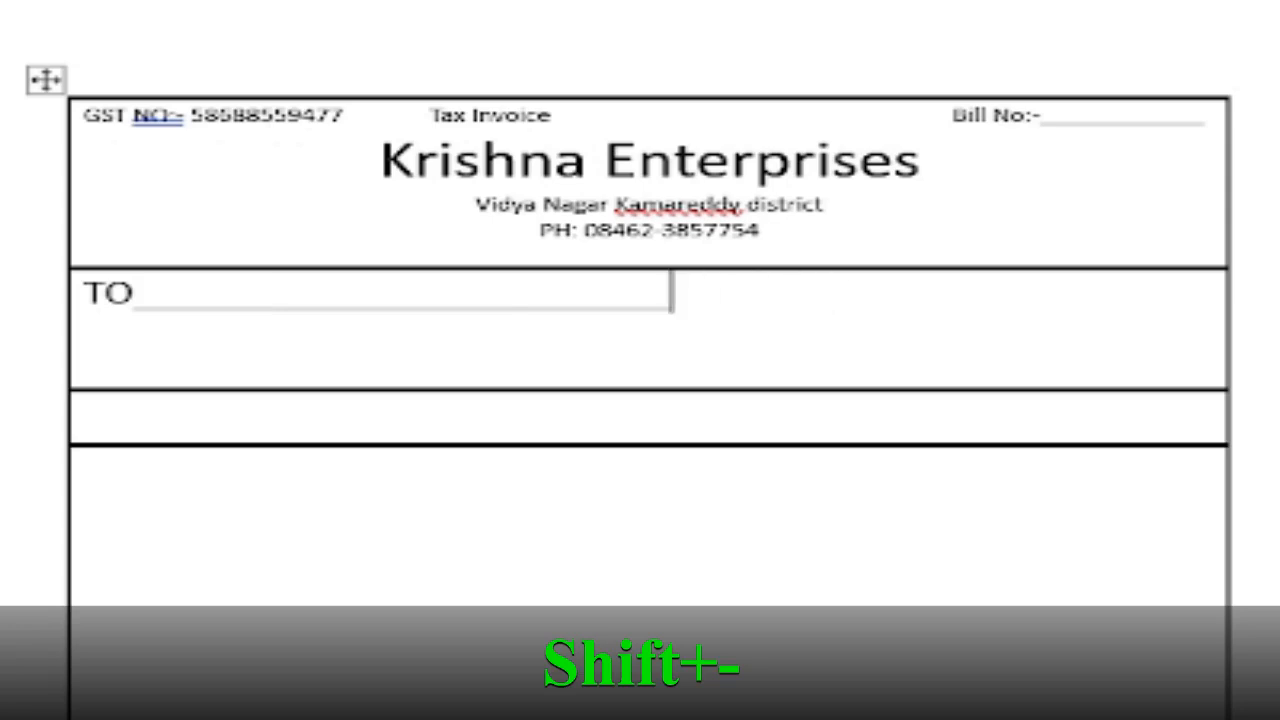
pyautogui.press('BackSpace')
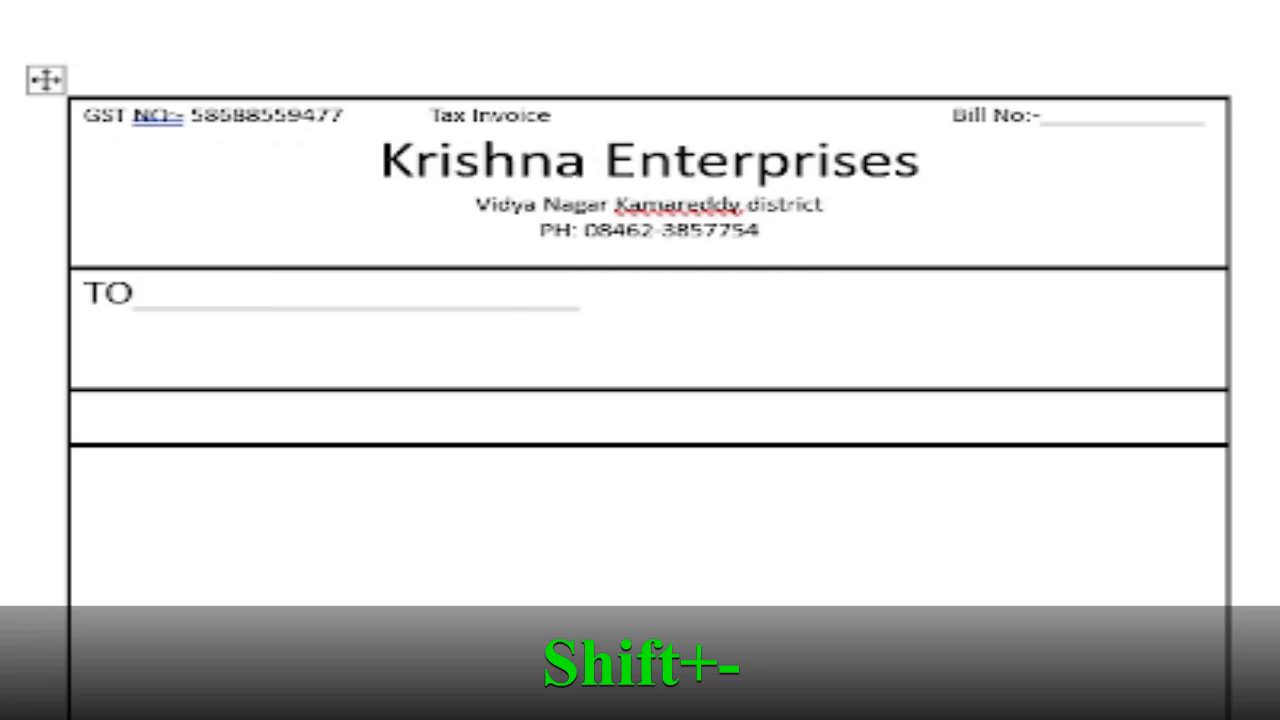
# Add a second indented underscore line below, then bring up the finished invoice in Document1.
pyautogui.press('Return')
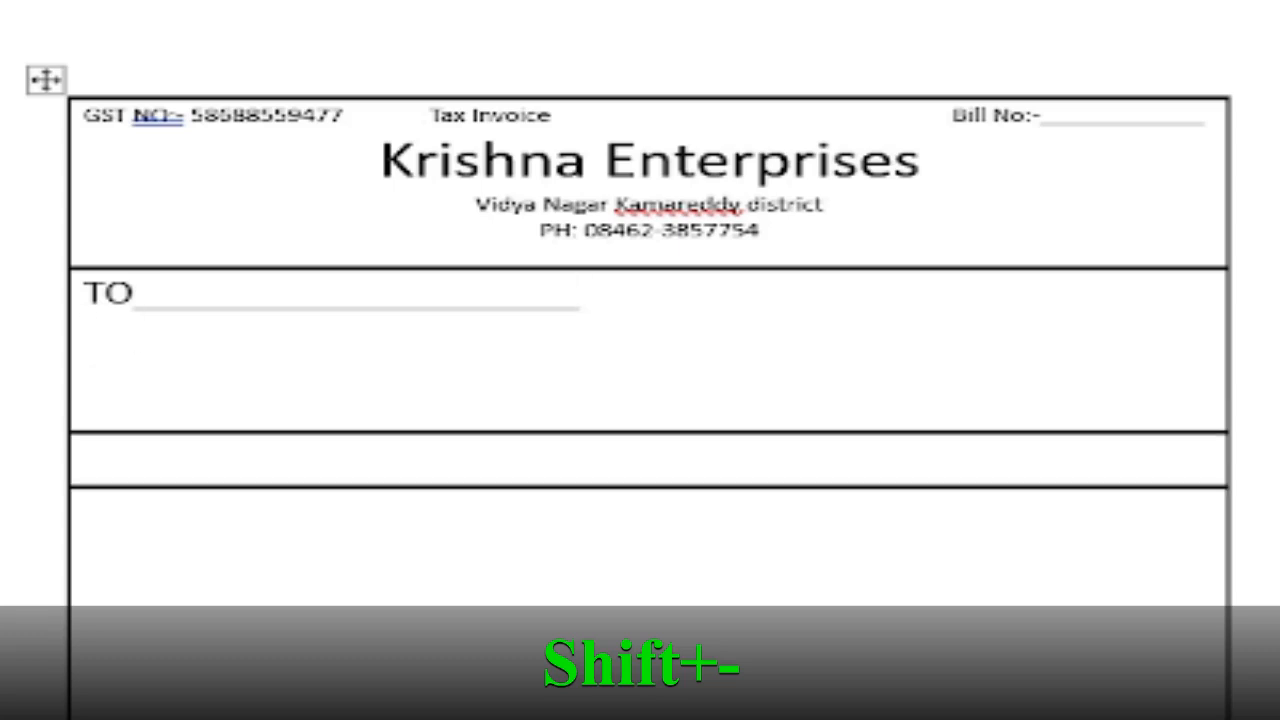
pyautogui.press('Tab')
pyautogui.write('____________________________________________________________')
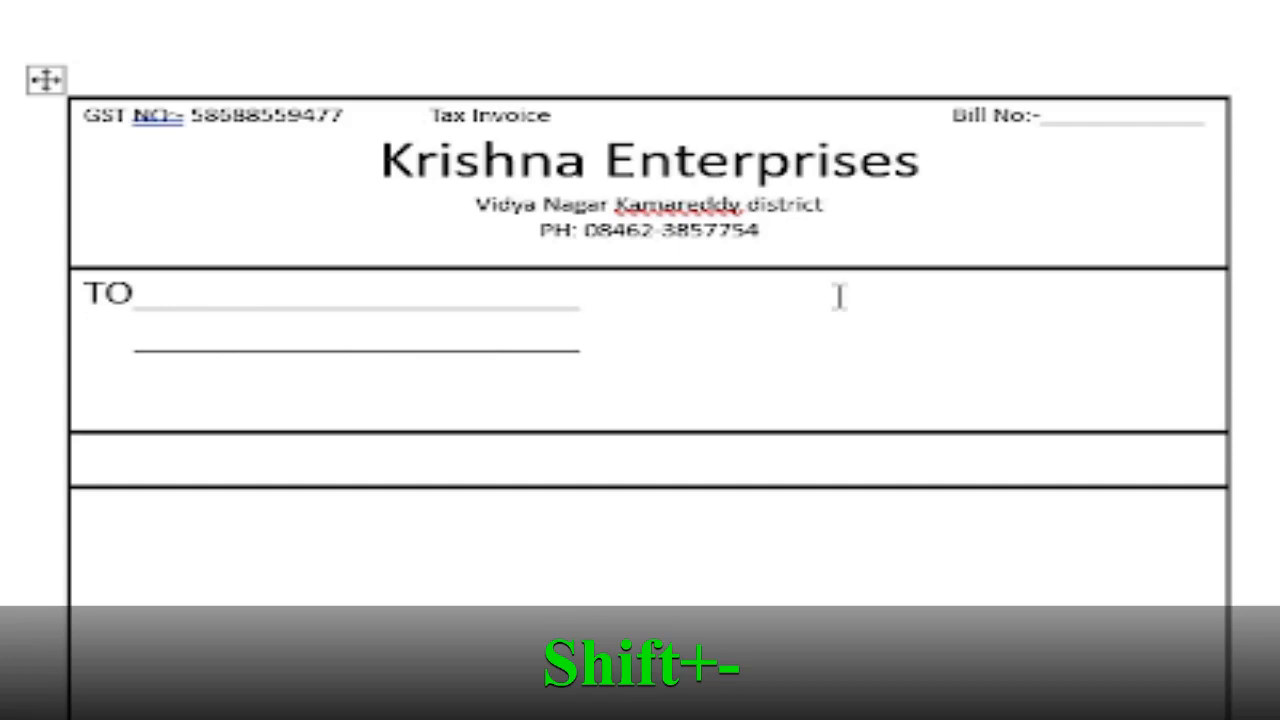
pyautogui.press('Return')
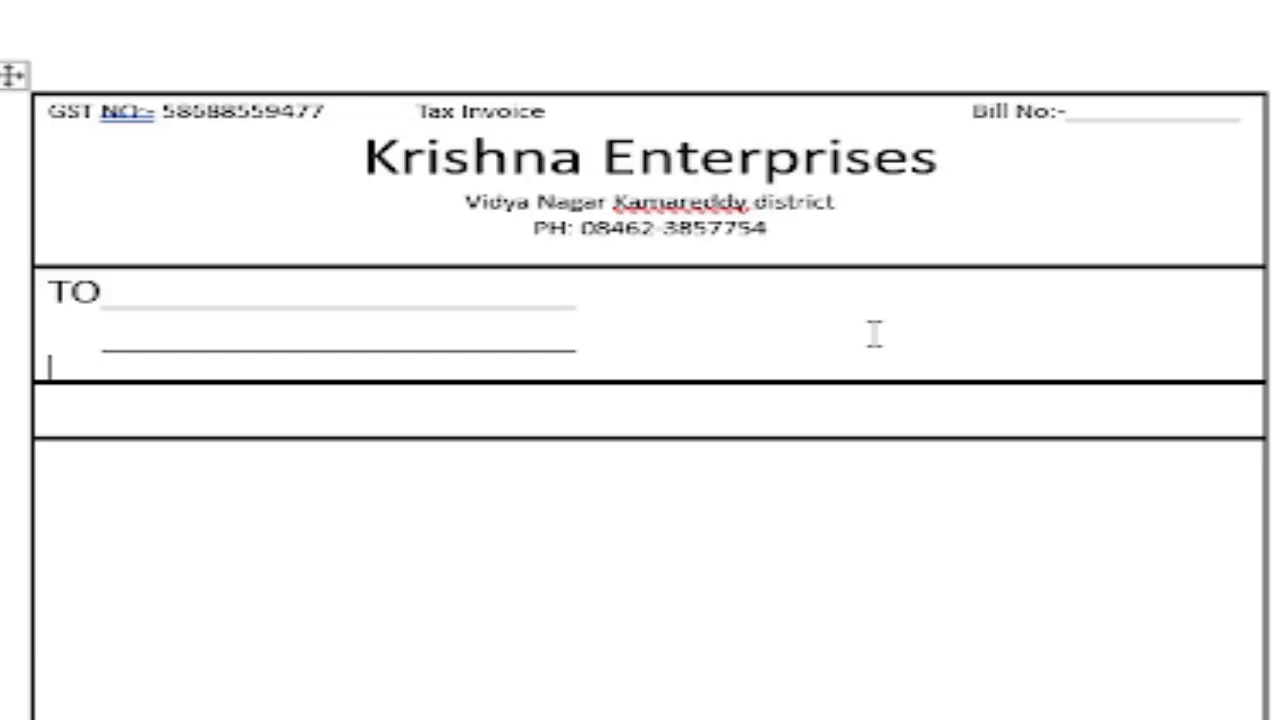
pyautogui.hotkey('alt', 'Tab')
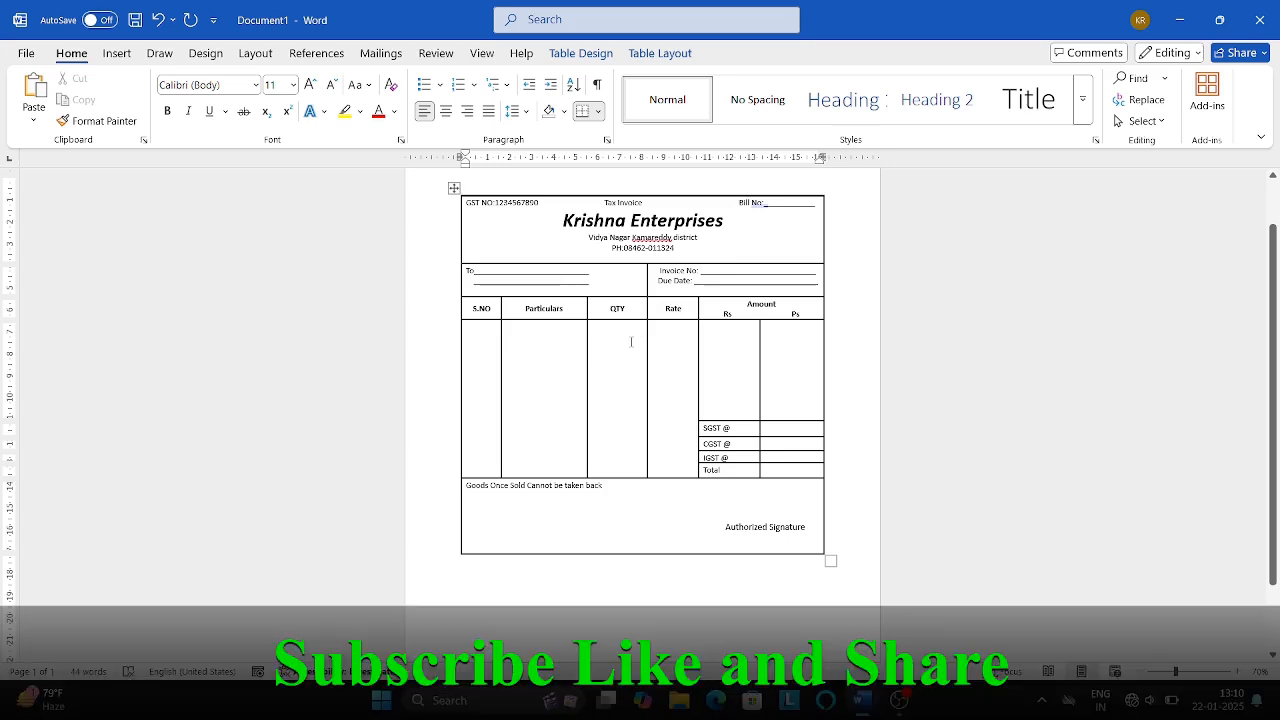
# Draw a vertical line splitting the lower rows into two columns and type Invoice No at right.
pyautogui.hotkey('alt', 'Tab')
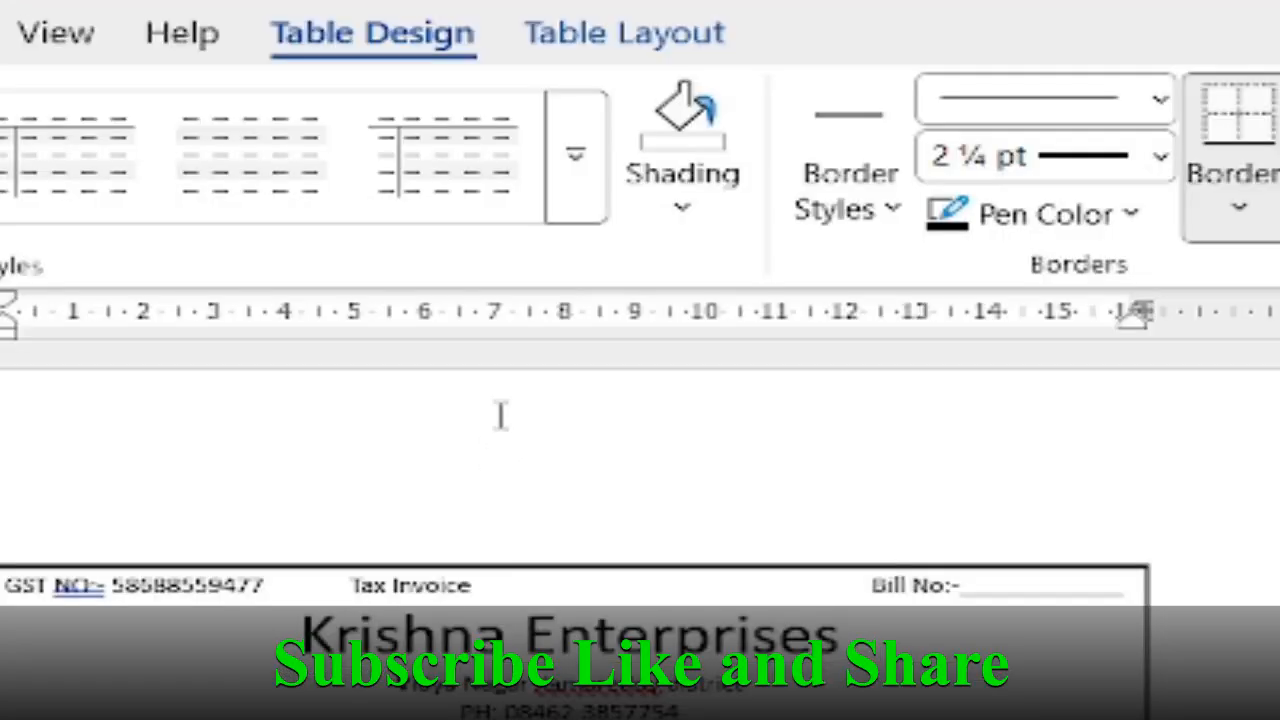
pyautogui.click(624, 32)
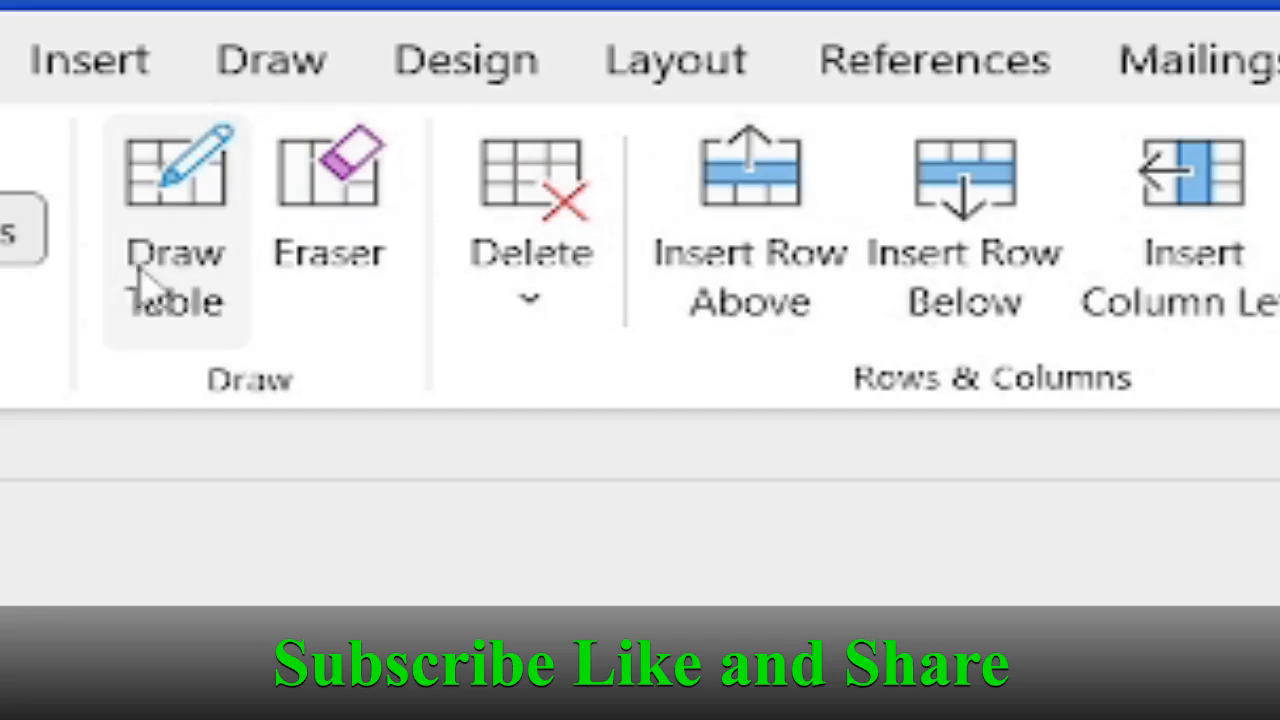
pyautogui.click(197, 285)
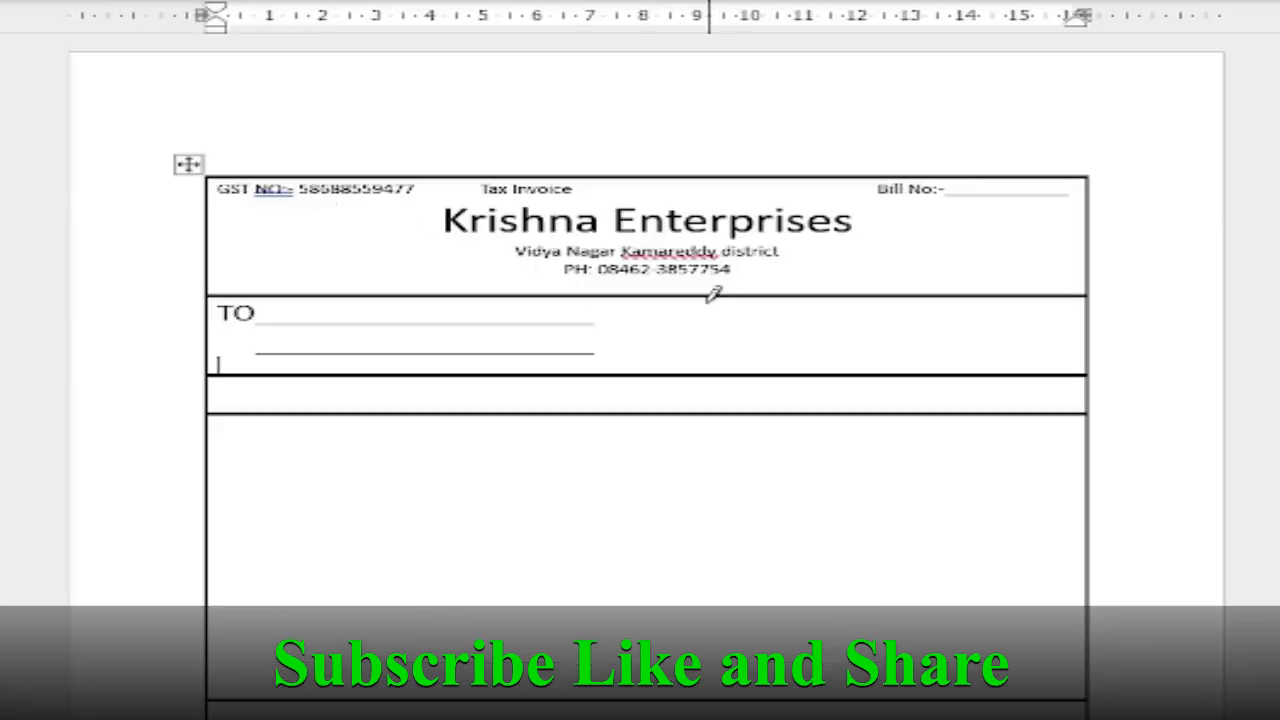
pyautogui.moveTo(710, 287); pyautogui.dragTo(700, 500)
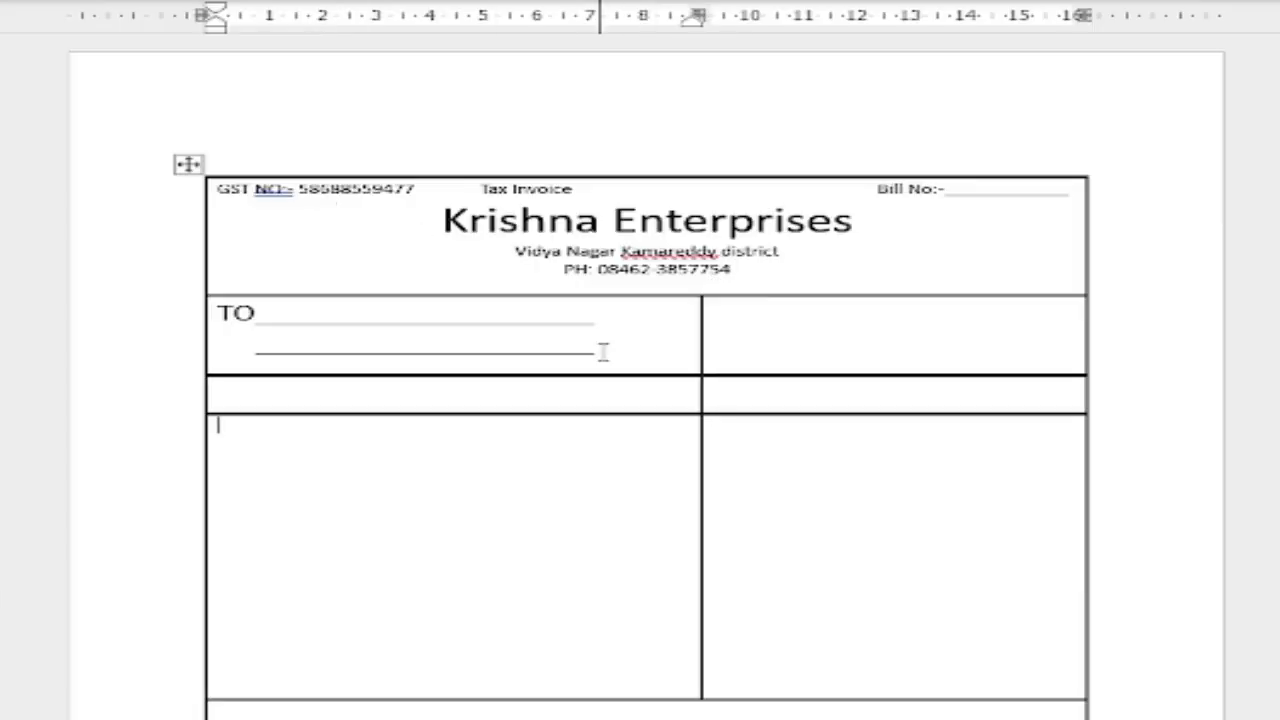
pyautogui.click(731, 320)
pyautogui.write('Invoice No')
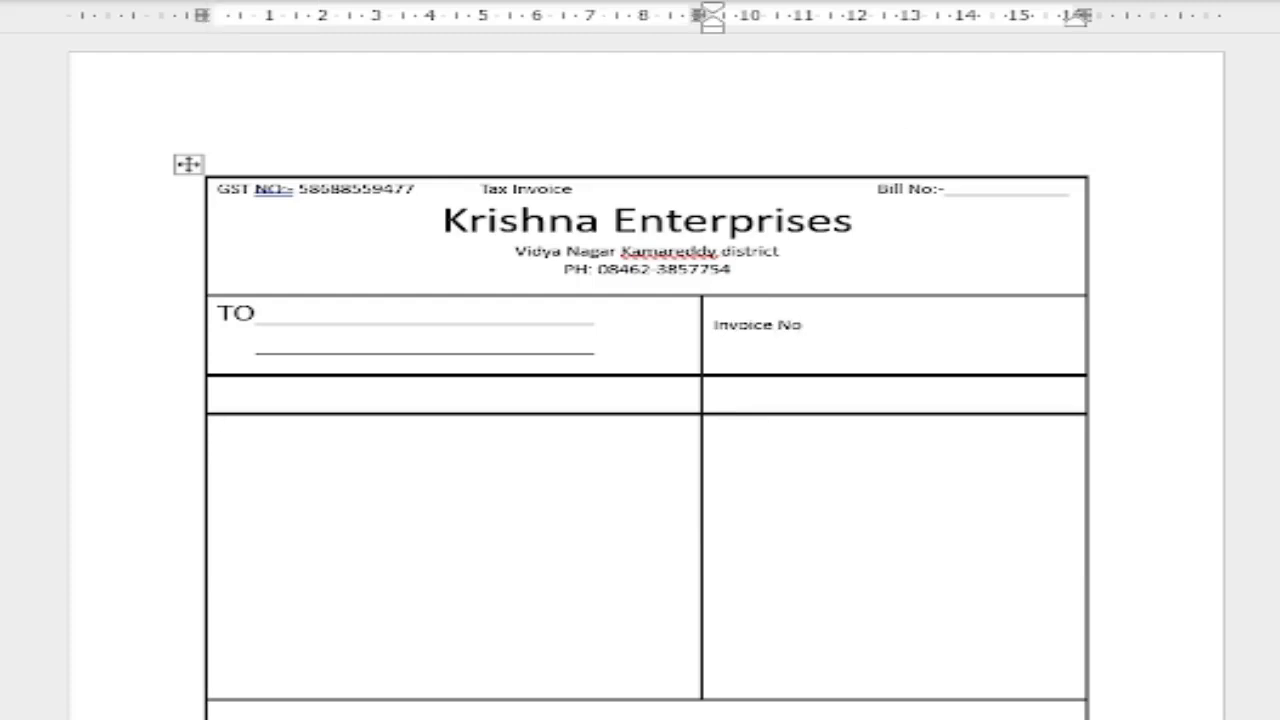
pyautogui.tripleClick(729, 313)
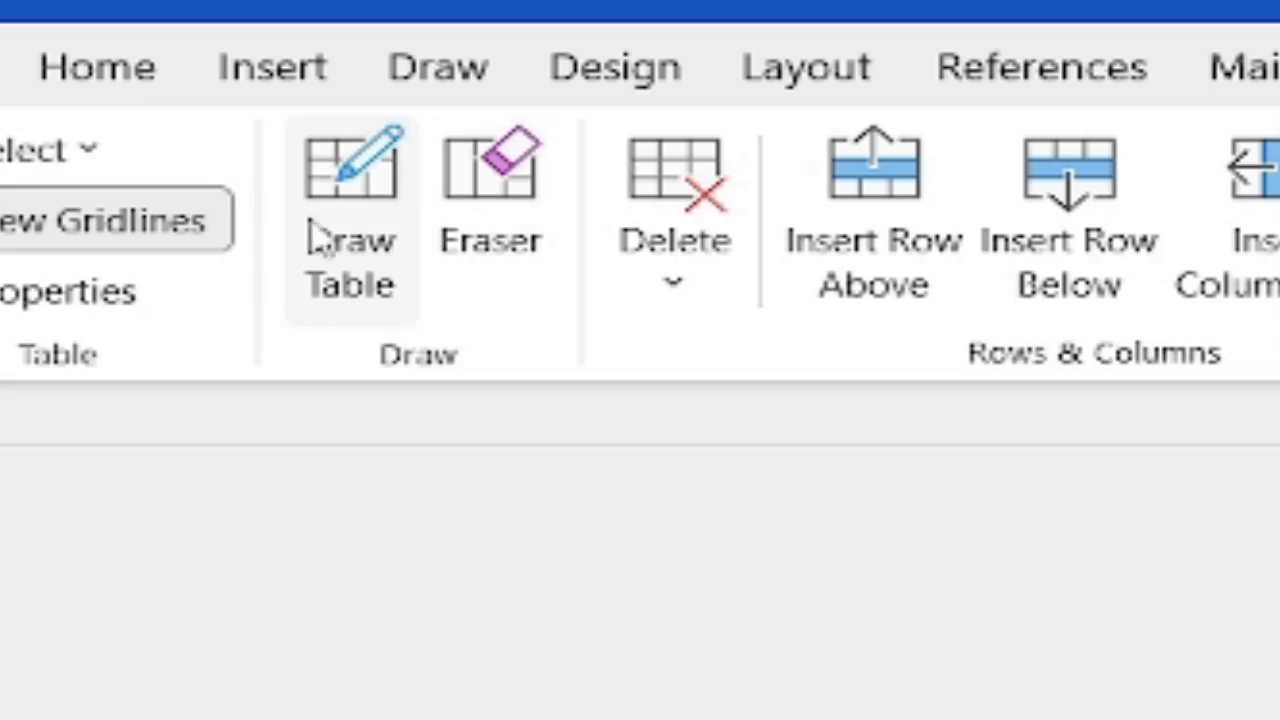
# Enlarge Invoice No three font steps and follow it with a colon and pasted fill-in line.
pyautogui.click(119, 98)
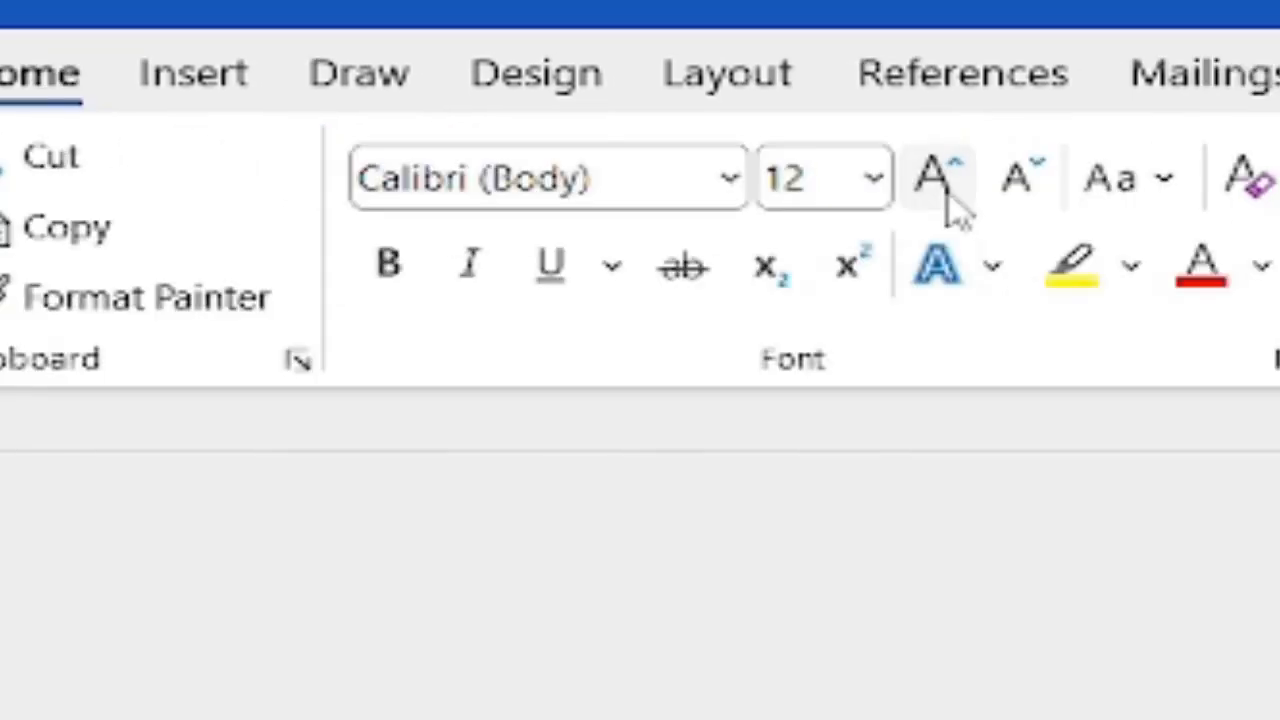
pyautogui.click(948, 195)
pyautogui.click(948, 195)
pyautogui.click(948, 195)
pyautogui.click(948, 195)
pyautogui.click(948, 195)
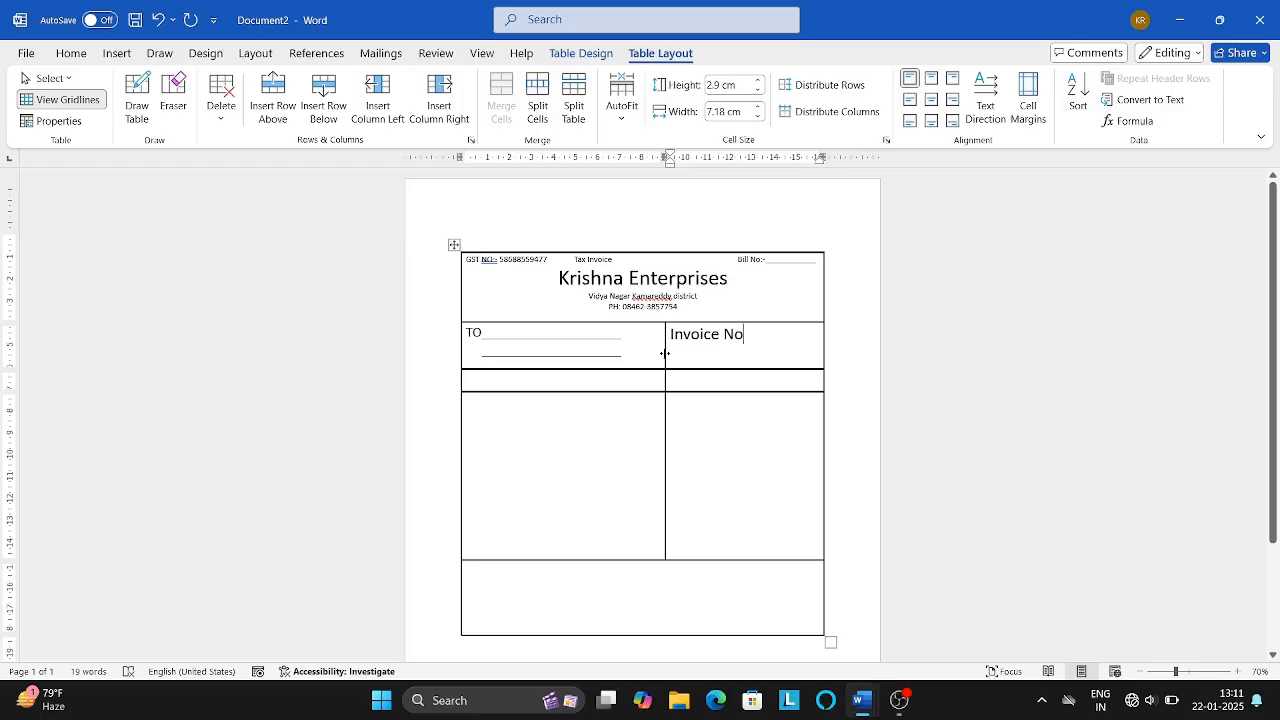
pyautogui.moveTo(665, 354); pyautogui.dragTo(636, 357)
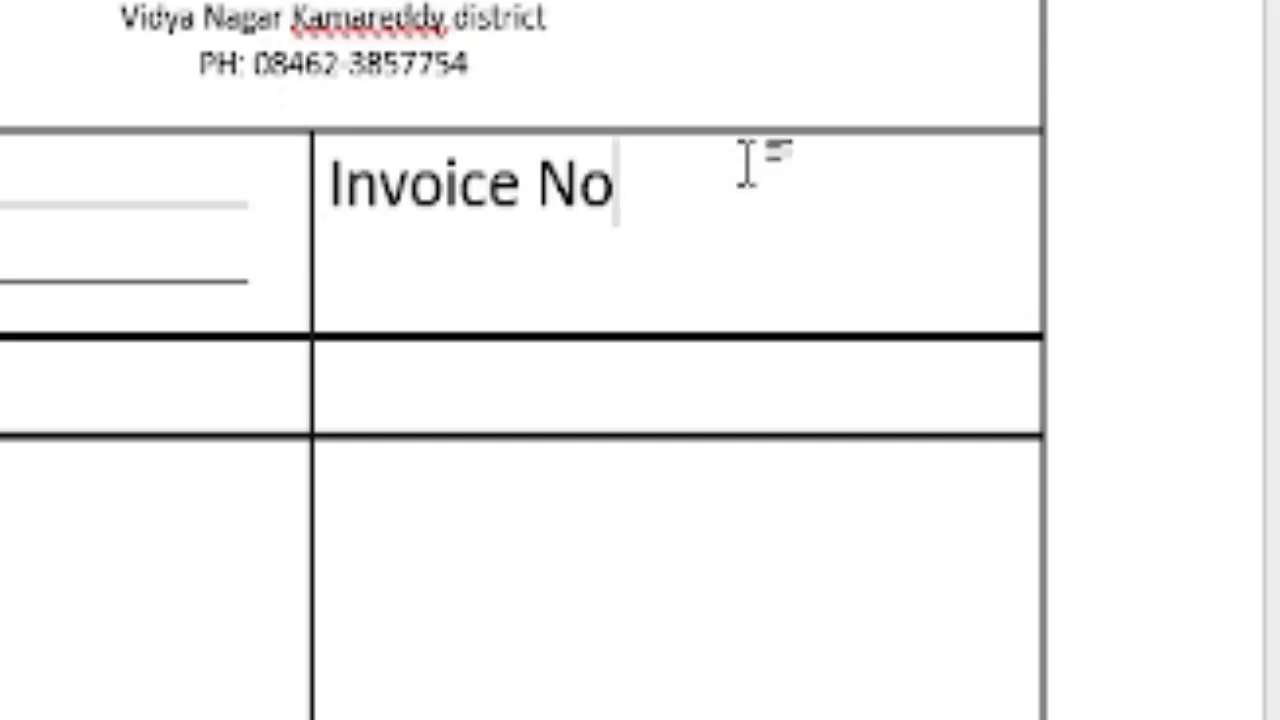
pyautogui.write(':')
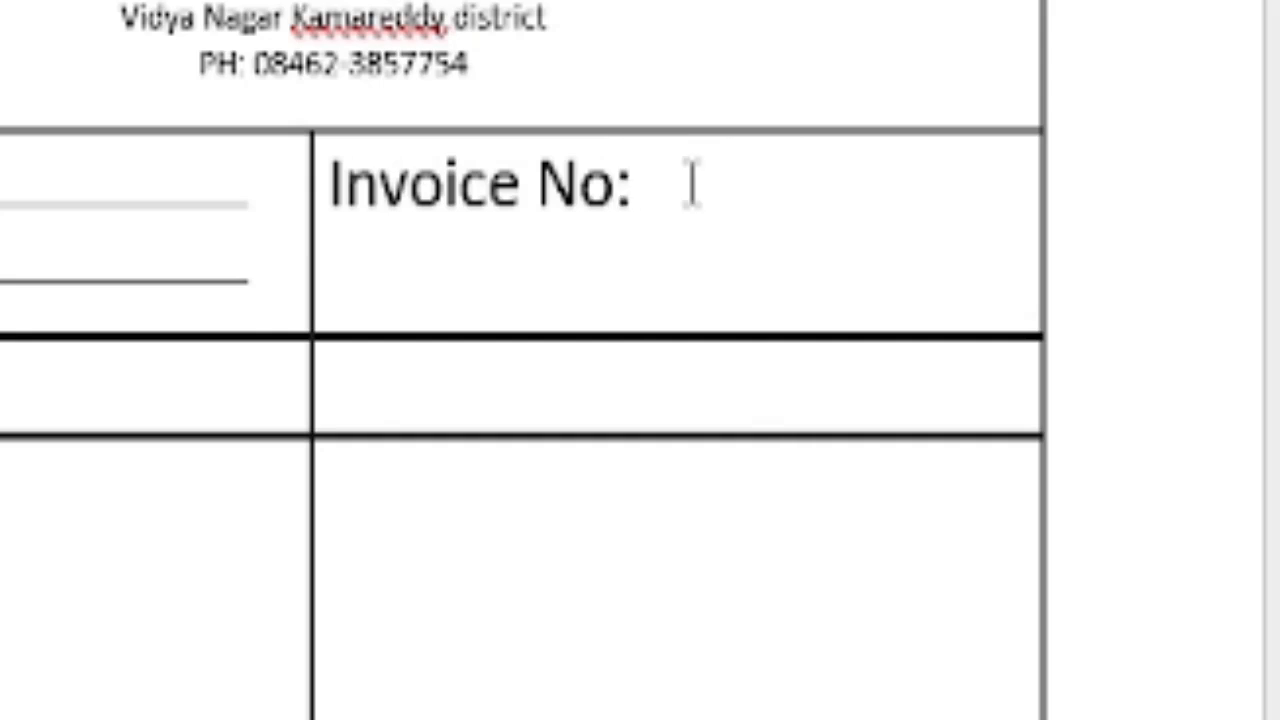
pyautogui.write('___________')
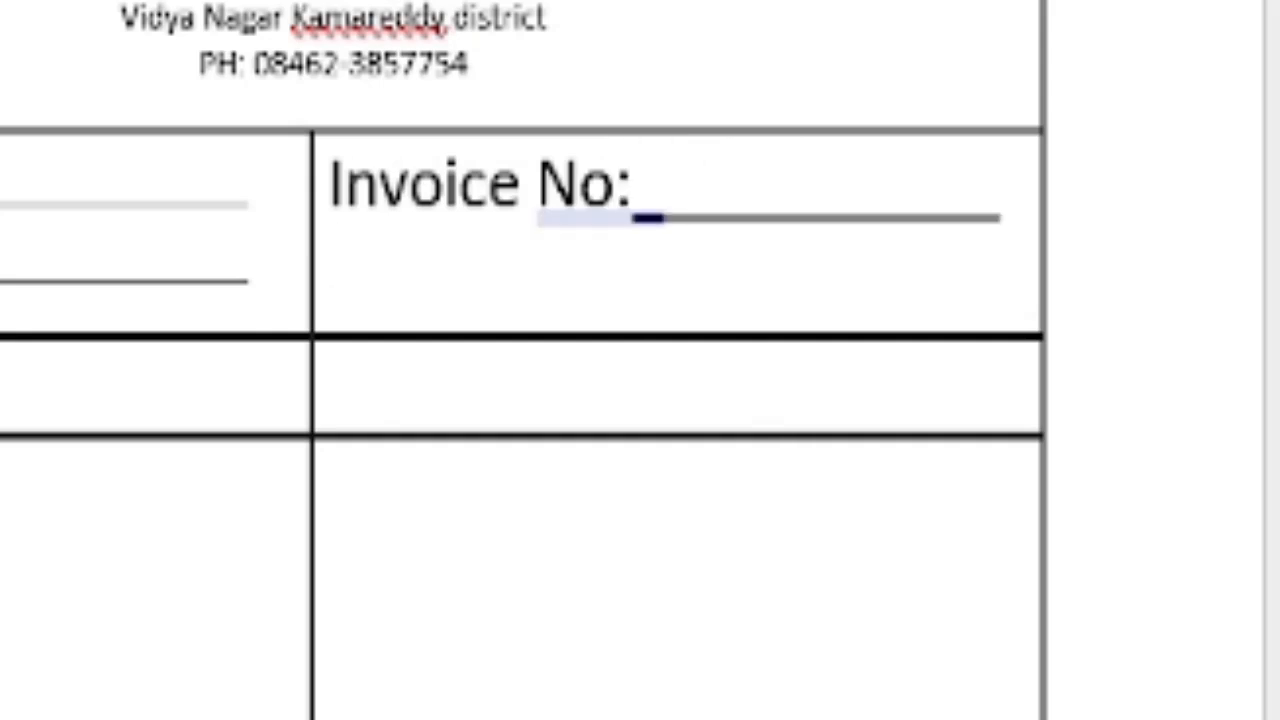
# Add an enlarged Due Date line beneath Invoice No.
pyautogui.write('Due Date')
pyautogui.hotkey('shift', 'Home')
pyautogui.hotkey('ctrl', 'shift', '.')
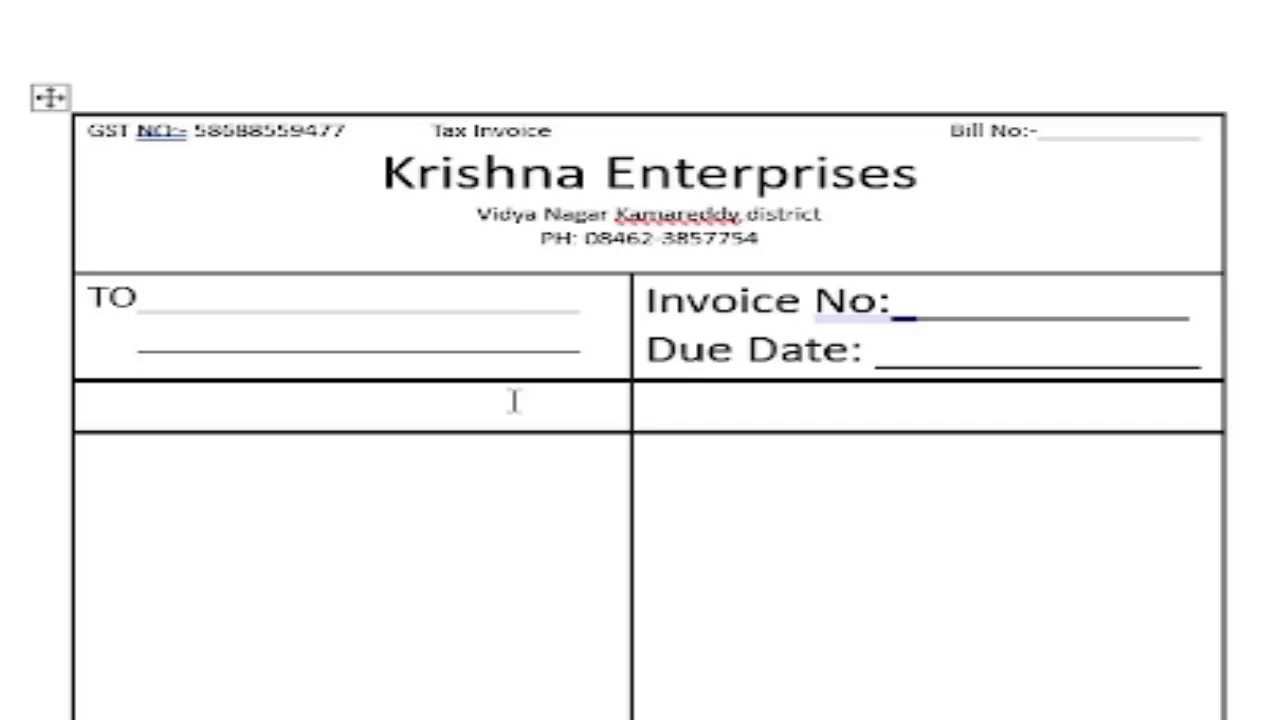
pyautogui.hotkey('alt', 'Tab')
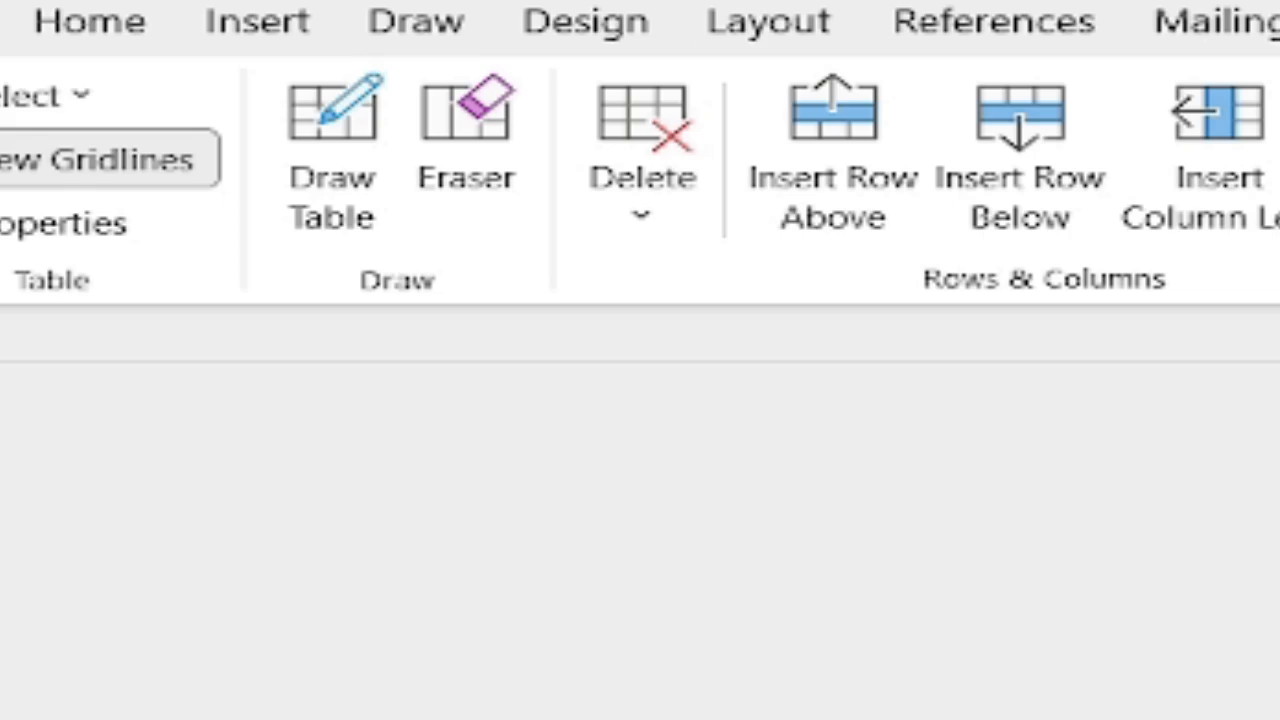
# Draw four vertical borders down the item rows to form the serial, particulars, quantity, rate and amount columns.
pyautogui.click(360, 188)
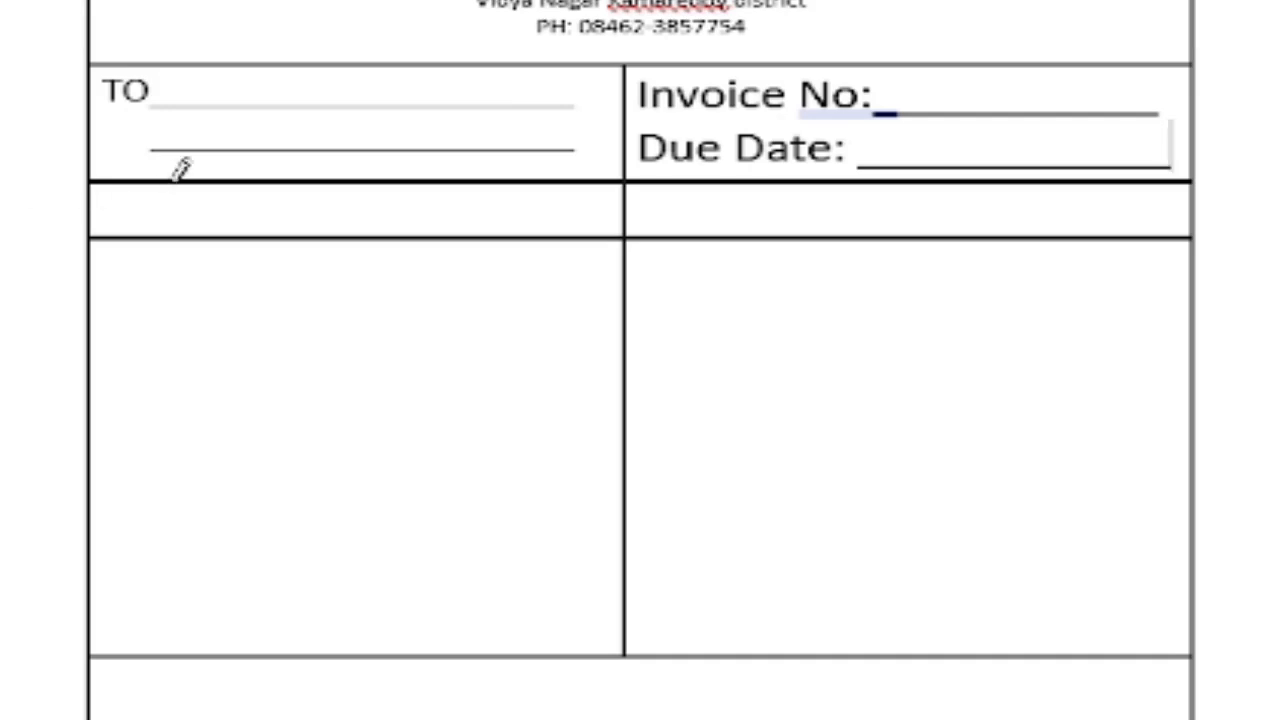
pyautogui.moveTo(172, 182); pyautogui.dragTo(172, 400)
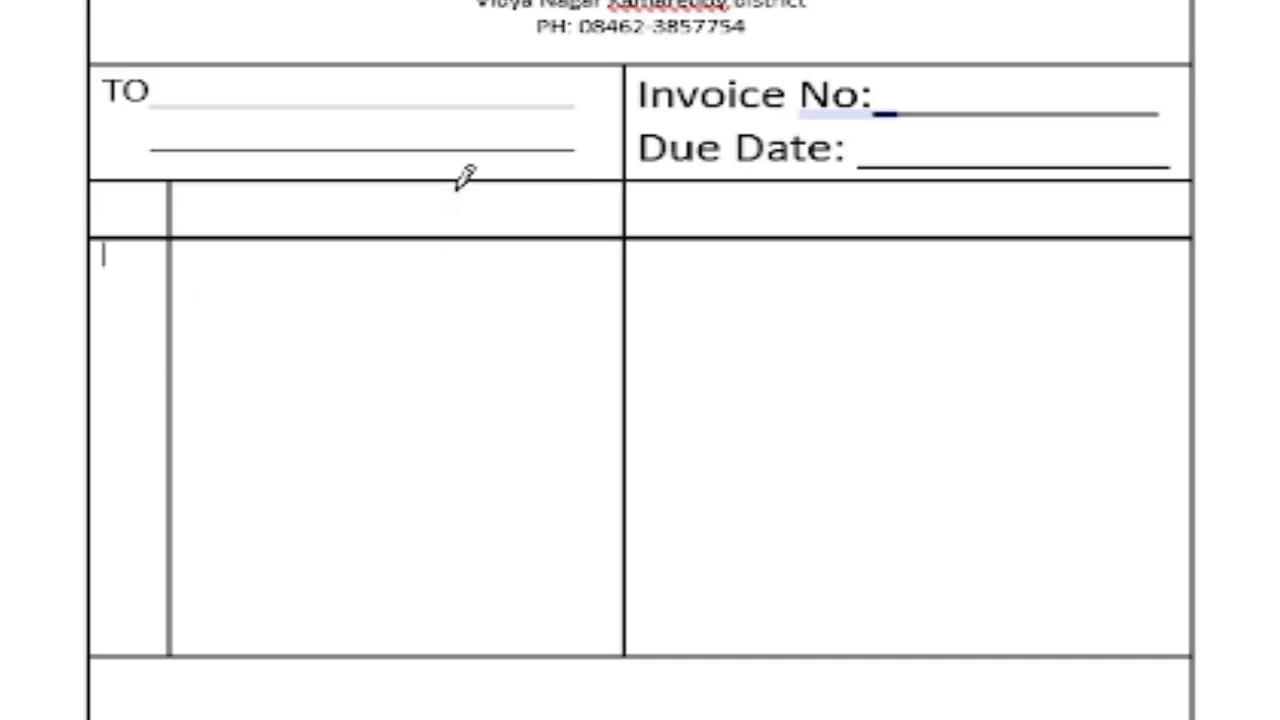
pyautogui.moveTo(457, 183); pyautogui.dragTo(425, 366)
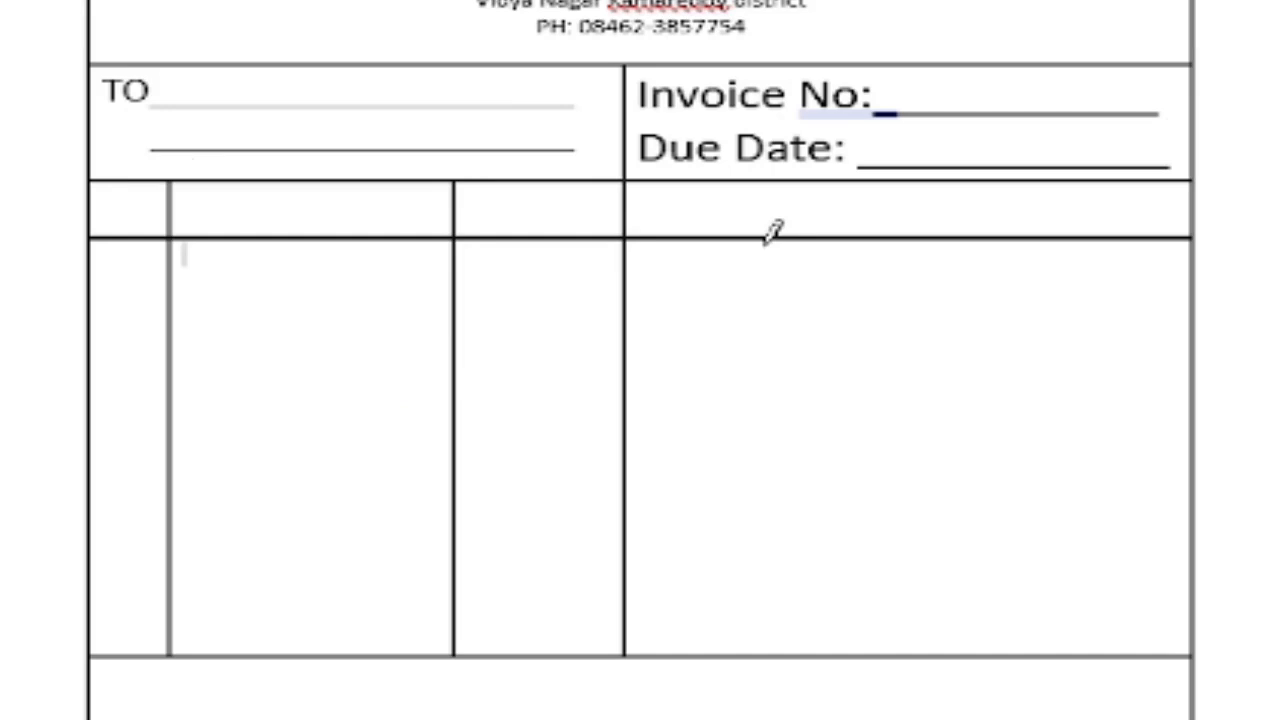
pyautogui.moveTo(766, 183); pyautogui.dragTo(766, 420)
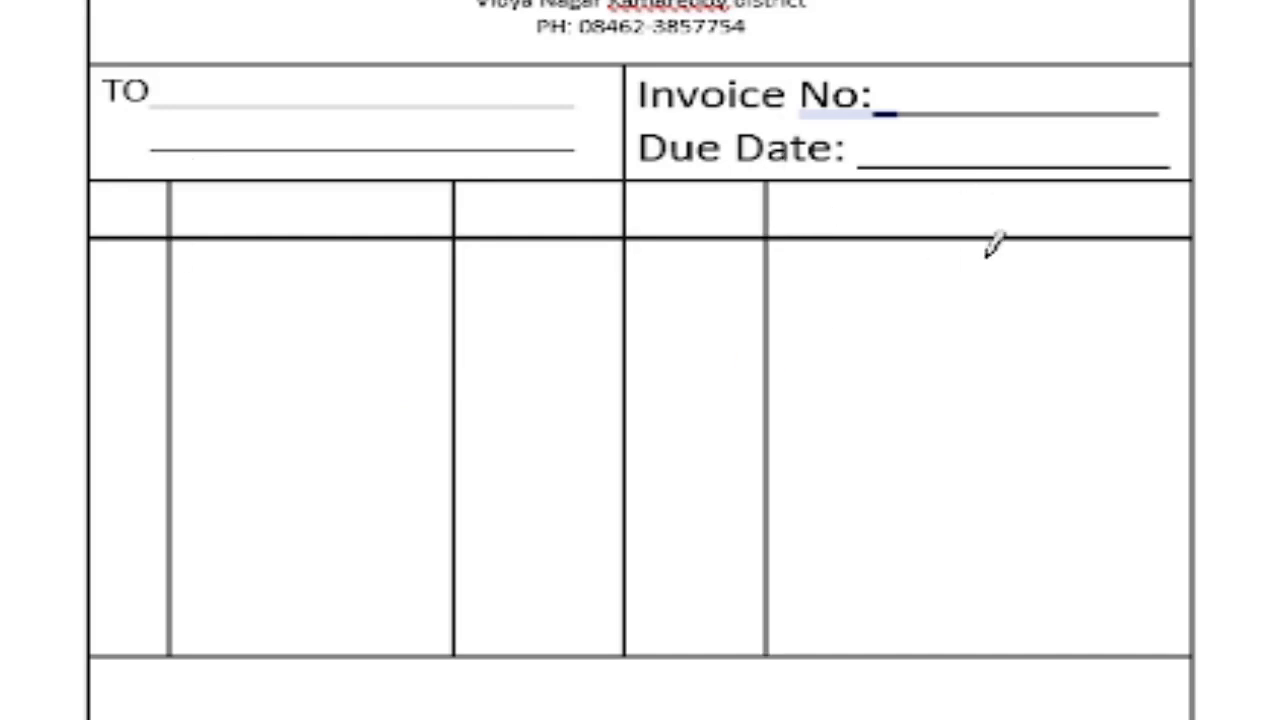
pyautogui.moveTo(984, 242); pyautogui.dragTo(986, 432)
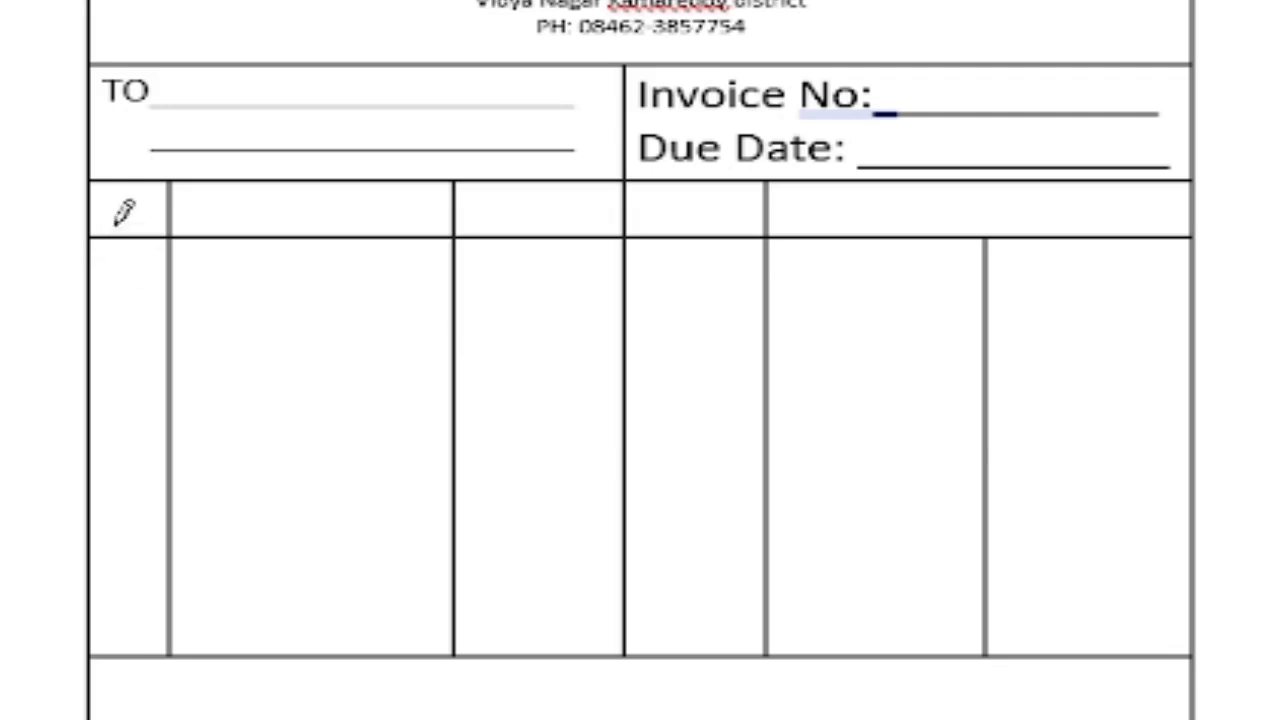
pyautogui.press('Escape')
pyautogui.moveTo(123, 213); pyautogui.dragTo(1100, 212)
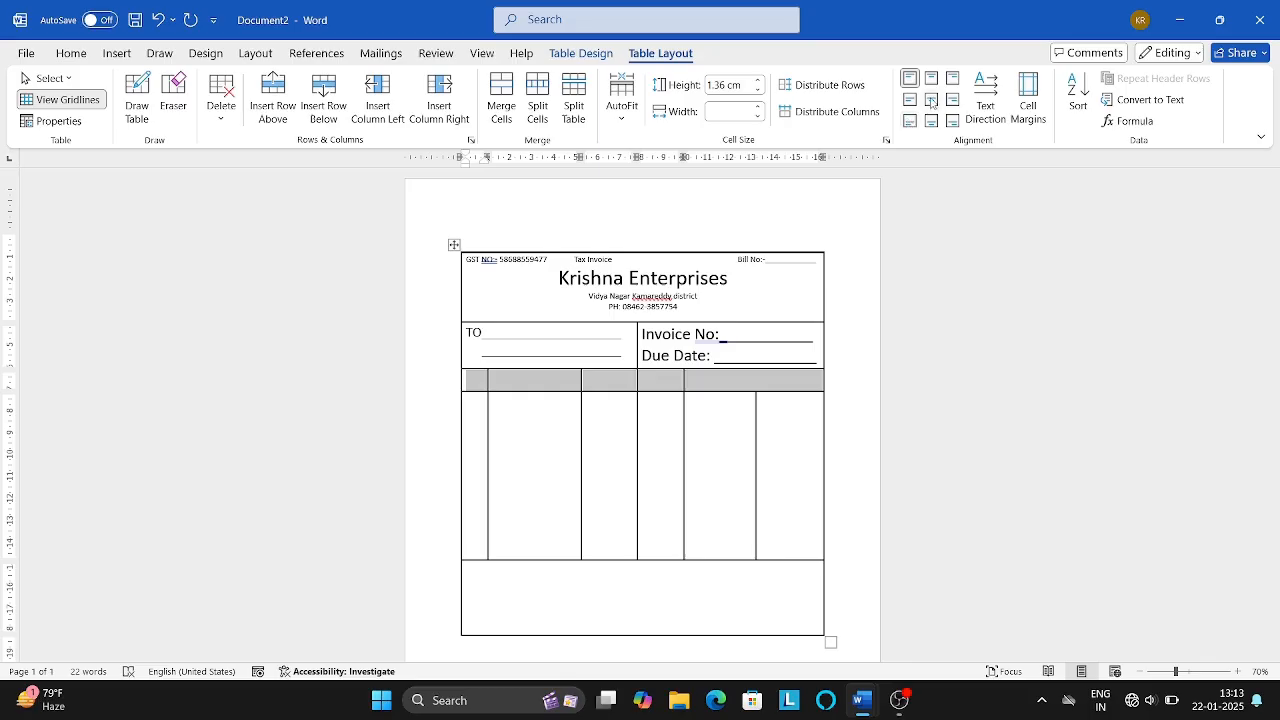
# Enlarge the selected header row text to size 16.
pyautogui.click(67, 58)
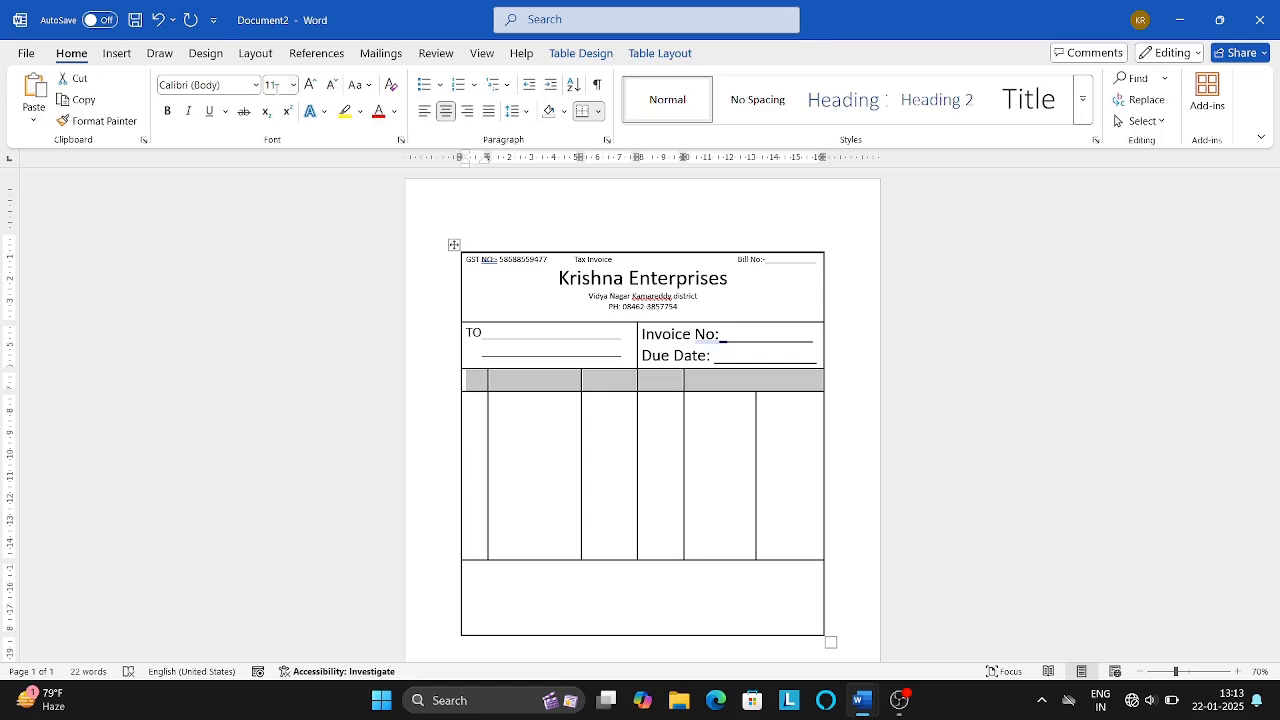
pyautogui.click(310, 86)
pyautogui.click(310, 86)
pyautogui.click(310, 86)
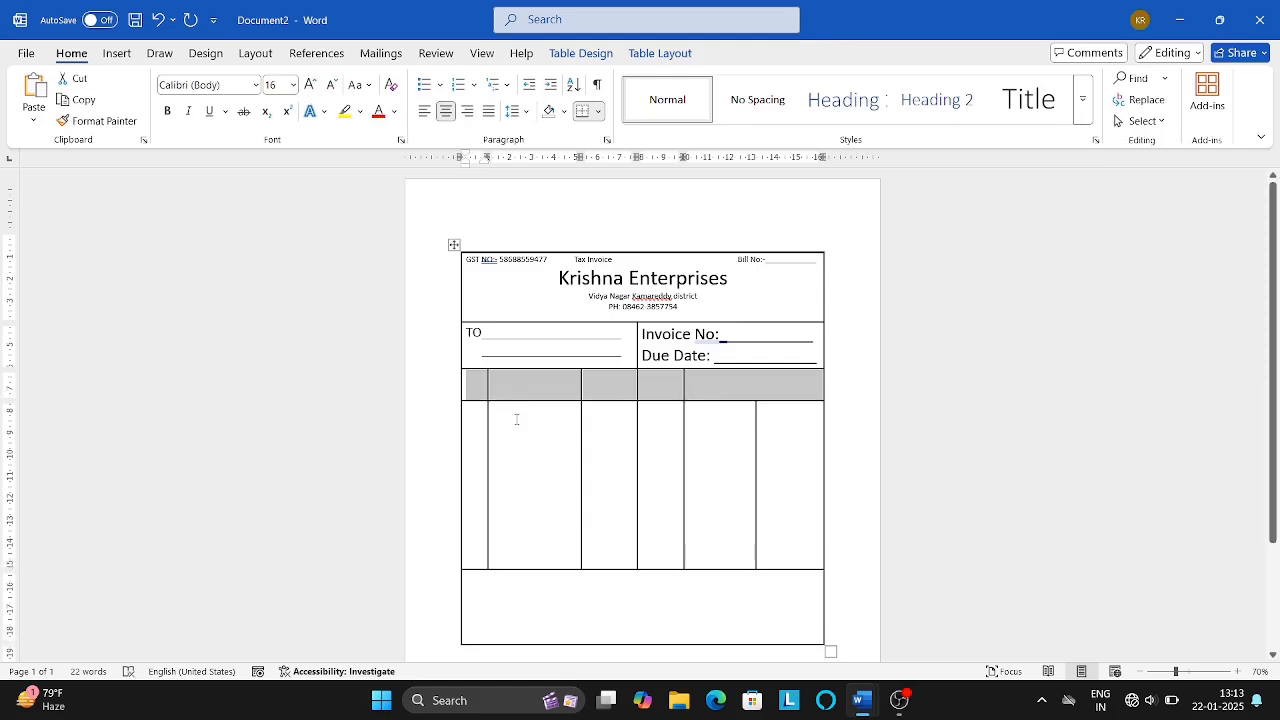
pyautogui.click(517, 419)
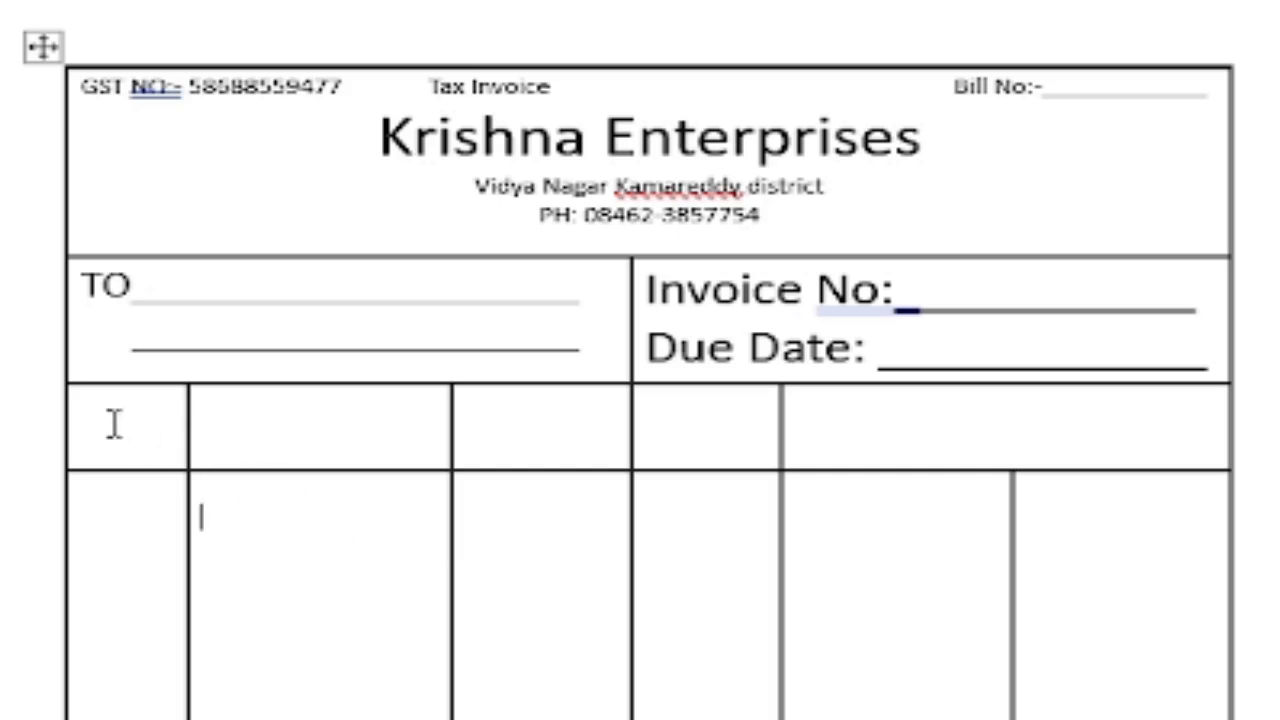
# Fill the header cells with S.NO, Particulars, QTY, Rate and Amount.
pyautogui.click(115, 424)
pyautogui.write('S.NO')
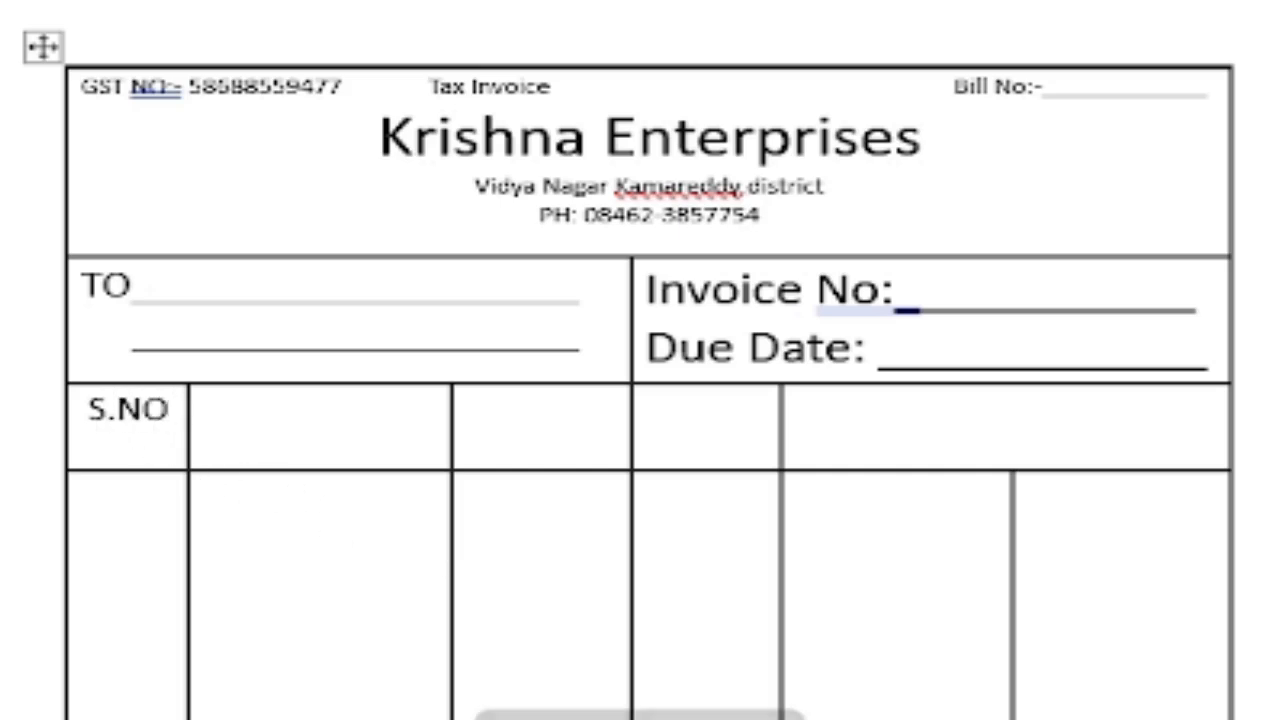
pyautogui.press('Tab')
pyautogui.write('Particulars')
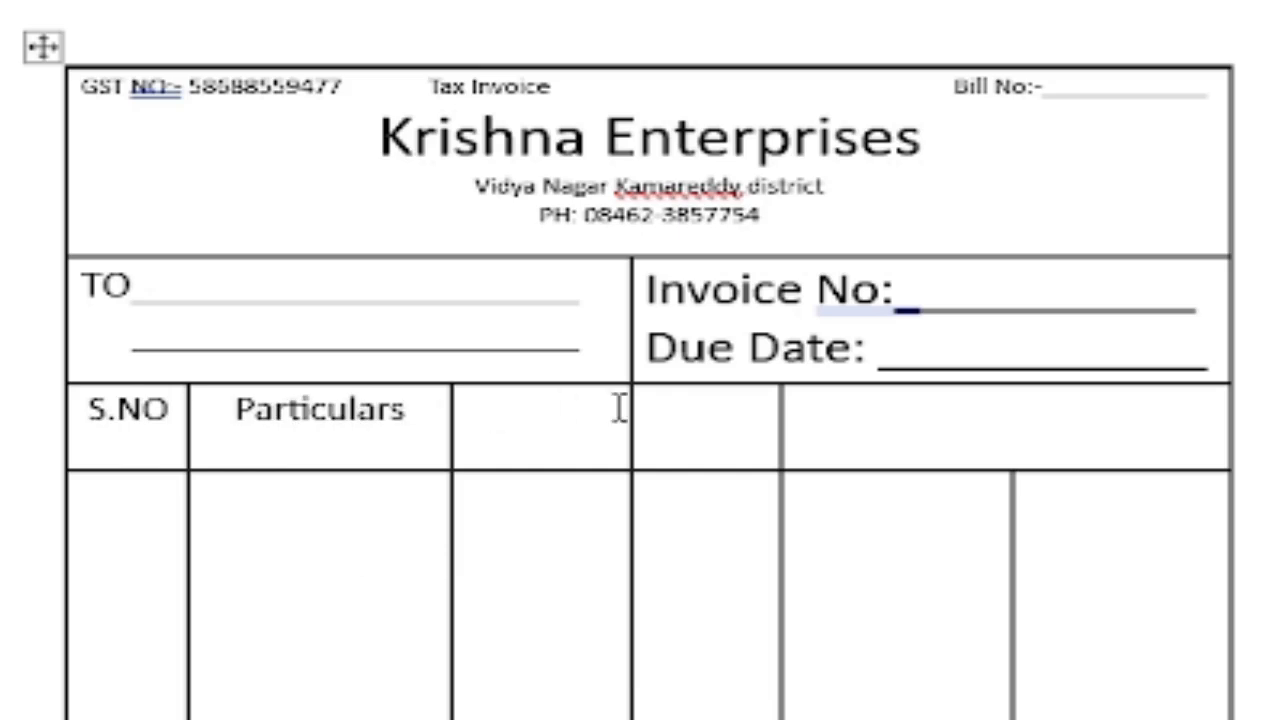
pyautogui.press('Tab')
pyautogui.write('QTY')
pyautogui.press('Tab')
pyautogui.write('Rate')
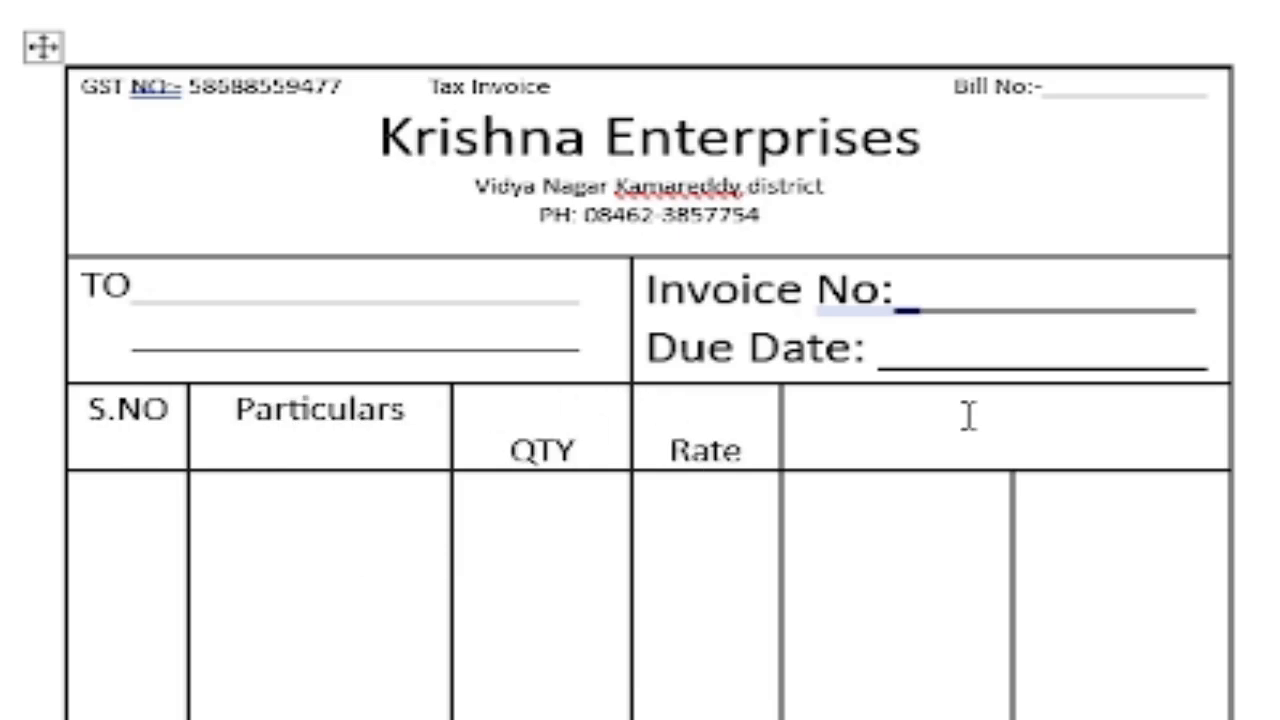
pyautogui.press('Tab')
pyautogui.write('Amount')
# Add Rs and Ps spaced apart on a line beneath Amount.
pyautogui.press('Return')
pyautogui.write('Rs')
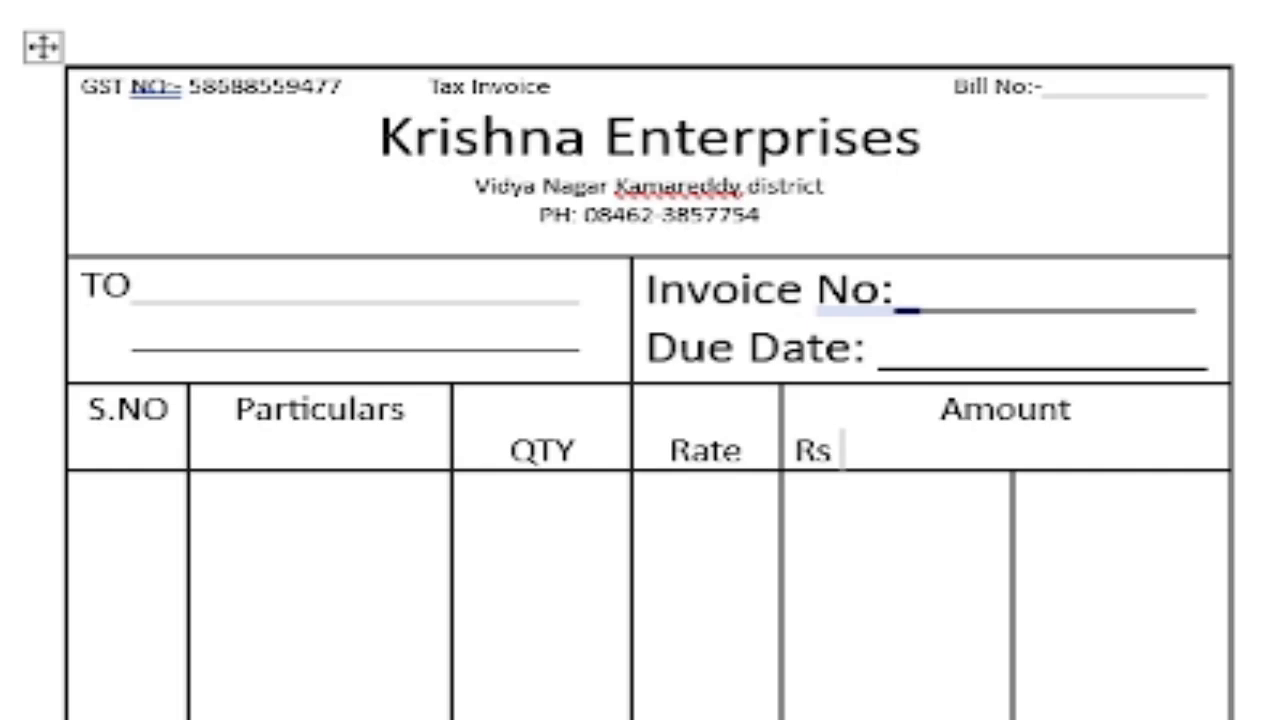
pyautogui.write('                                  Ps')
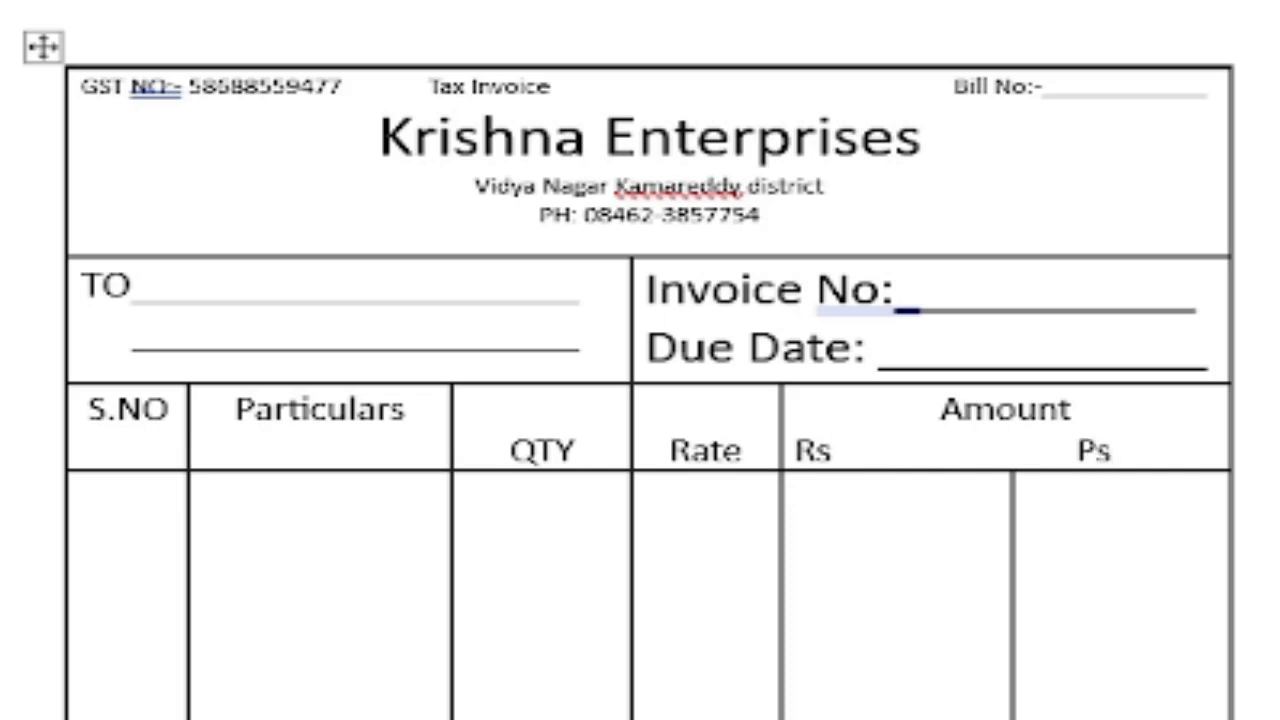
pyautogui.press('Home')
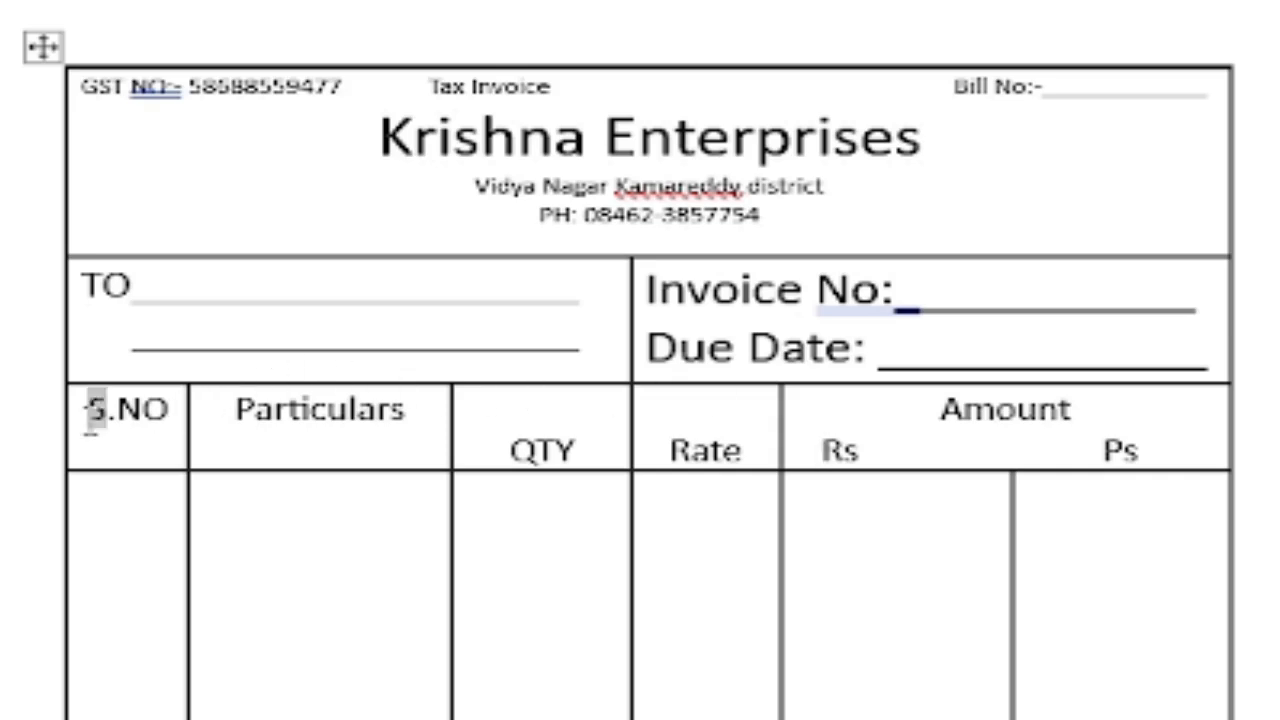
pyautogui.click(88, 420)
# Bold the whole S.NO–Amount header row, then switch to the finished invoice document.
pyautogui.moveTo(100, 422); pyautogui.dragTo(1050, 430)
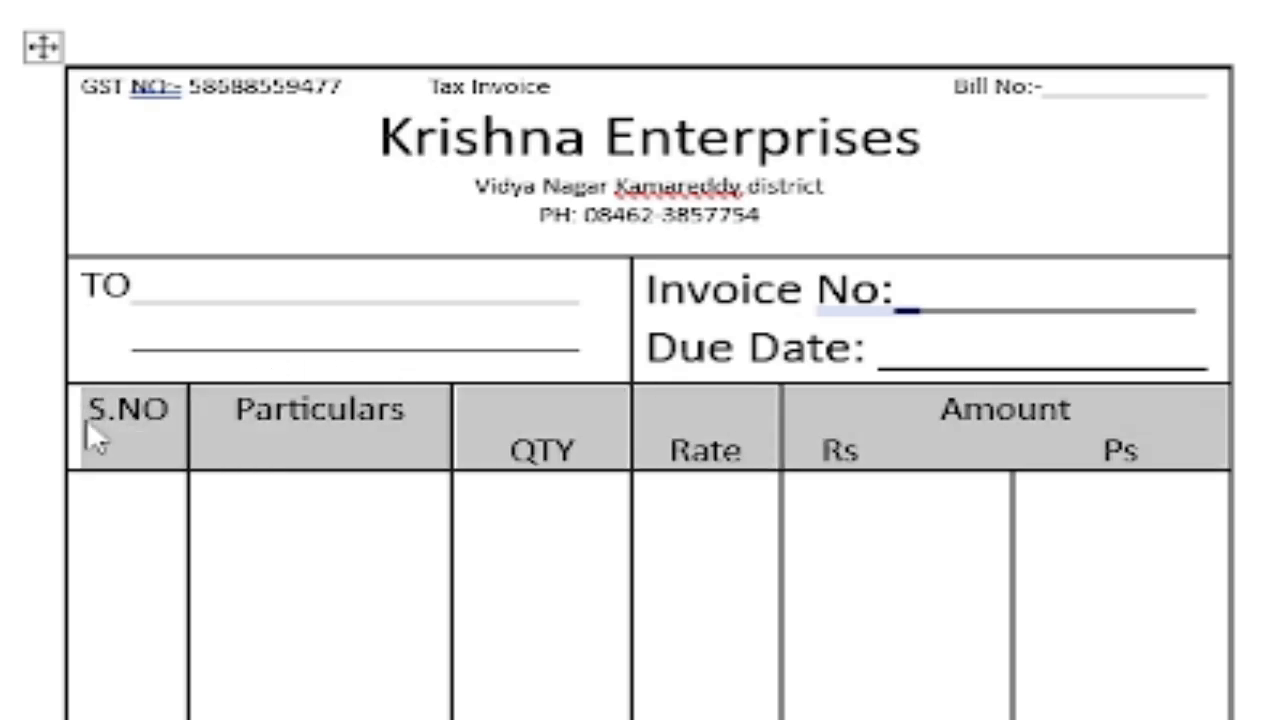
pyautogui.hotkey('ctrl', 'b')
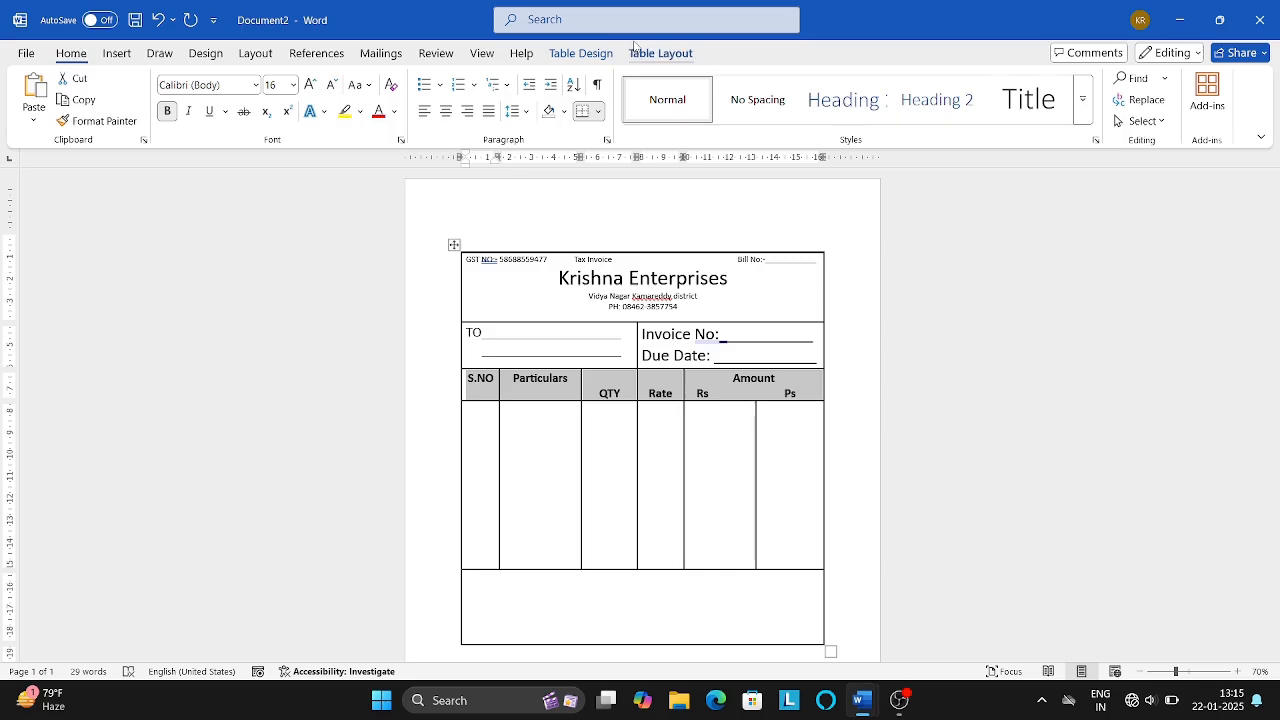
pyautogui.click(662, 54)
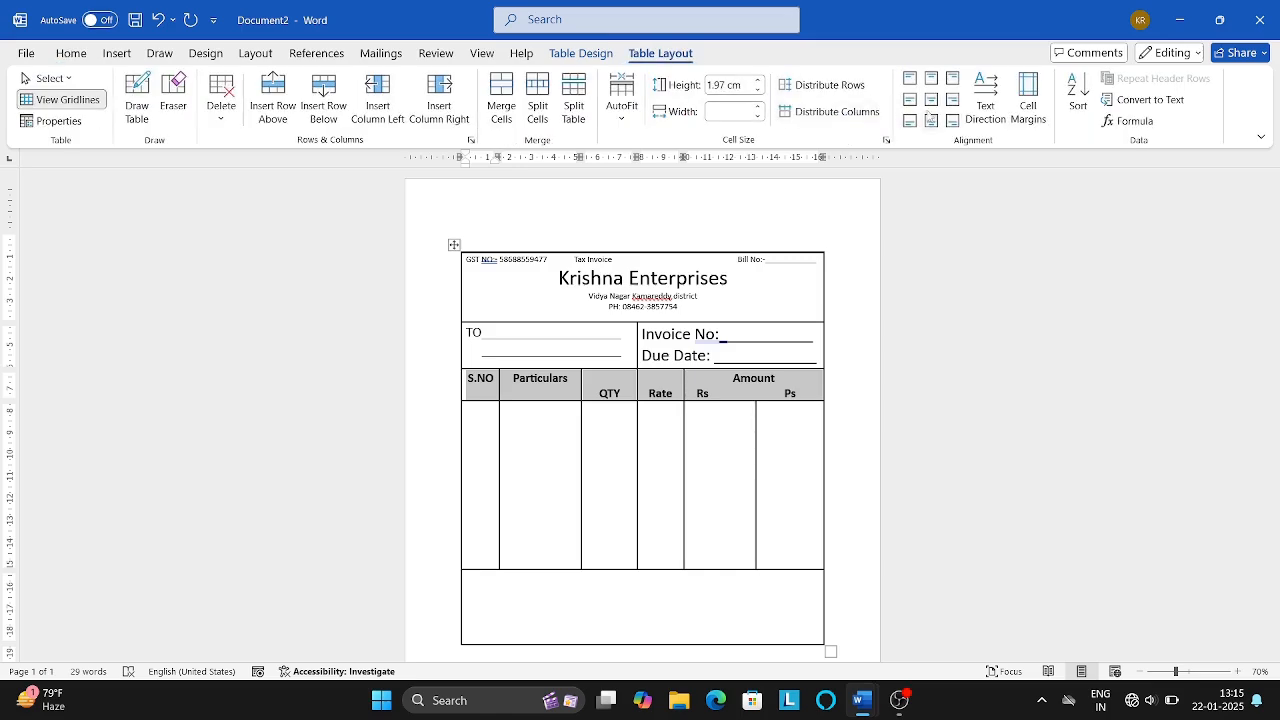
pyautogui.click(566, 432)
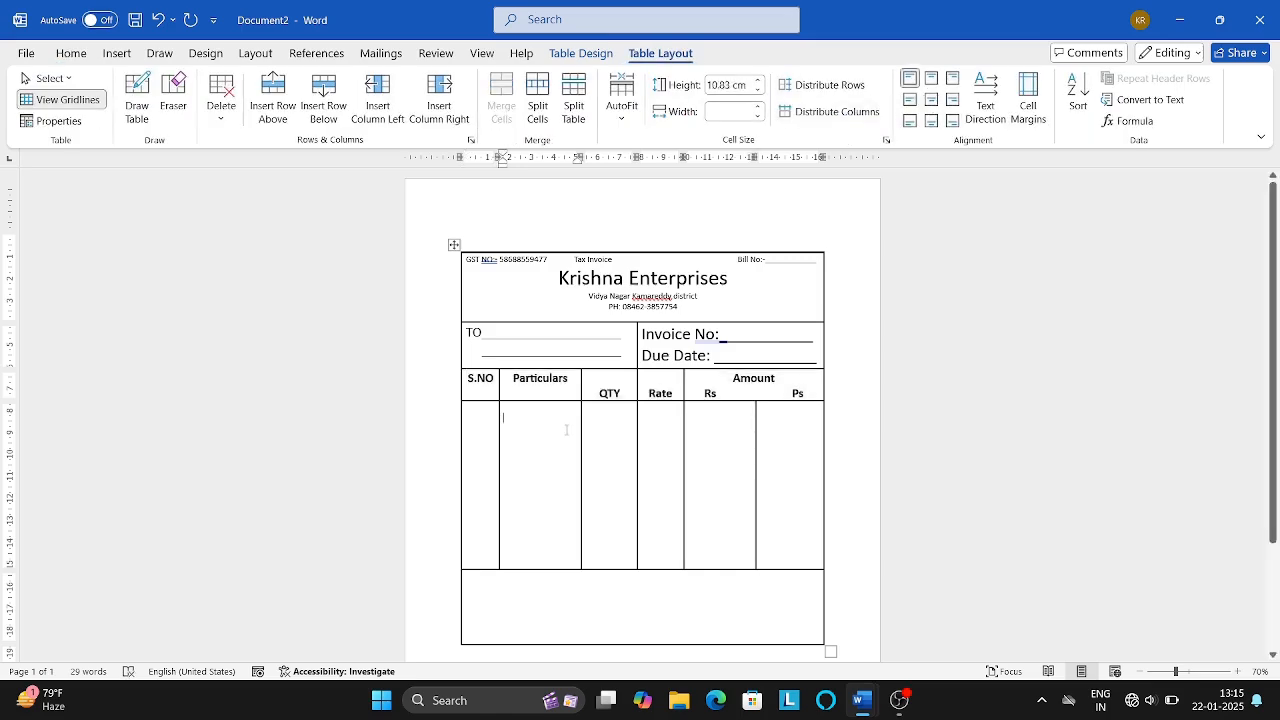
pyautogui.hotkey('alt', 'Tab')
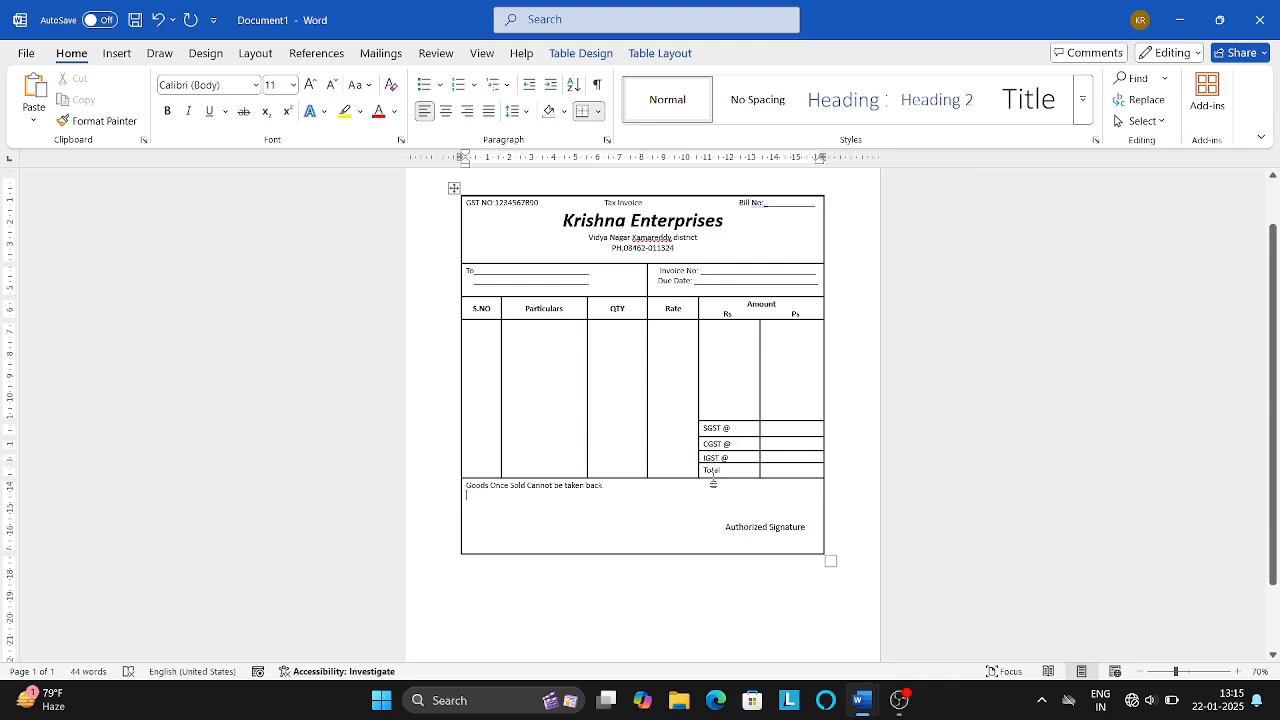
pyautogui.hotkey('alt', 'Tab')
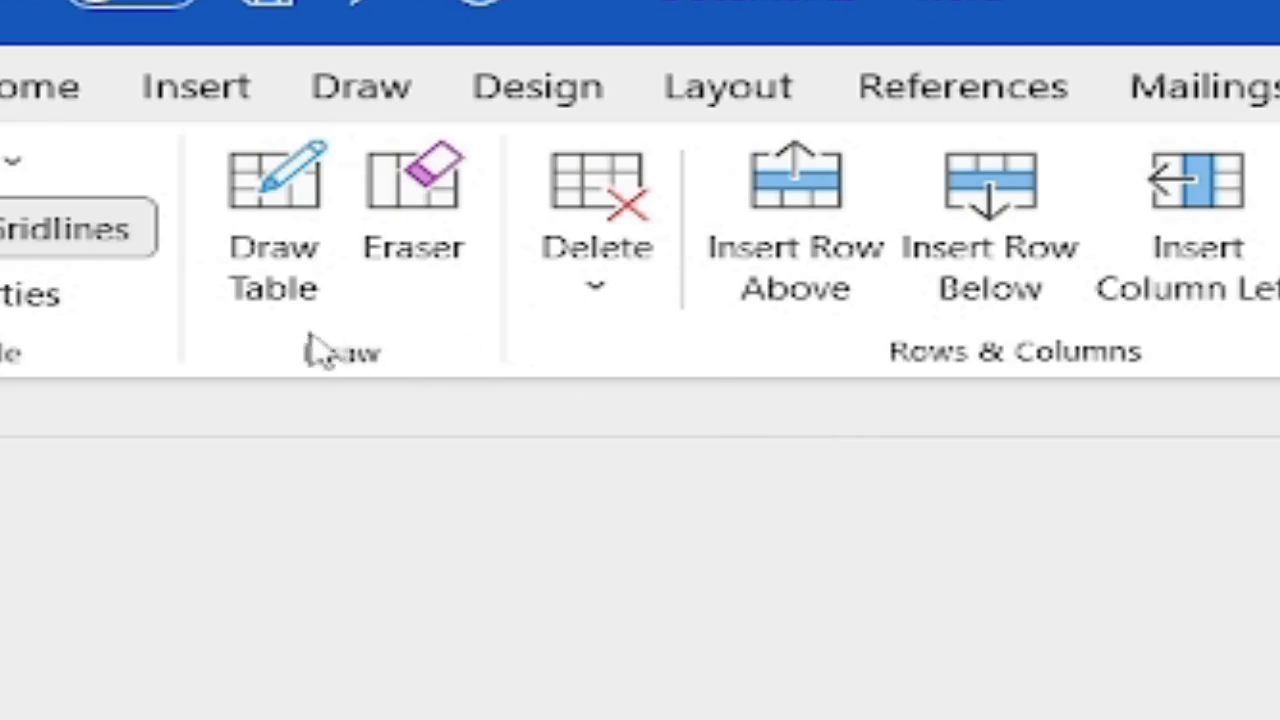
# Draw four horizontal row lines across the Rs and Ps columns.
pyautogui.click(280, 271)
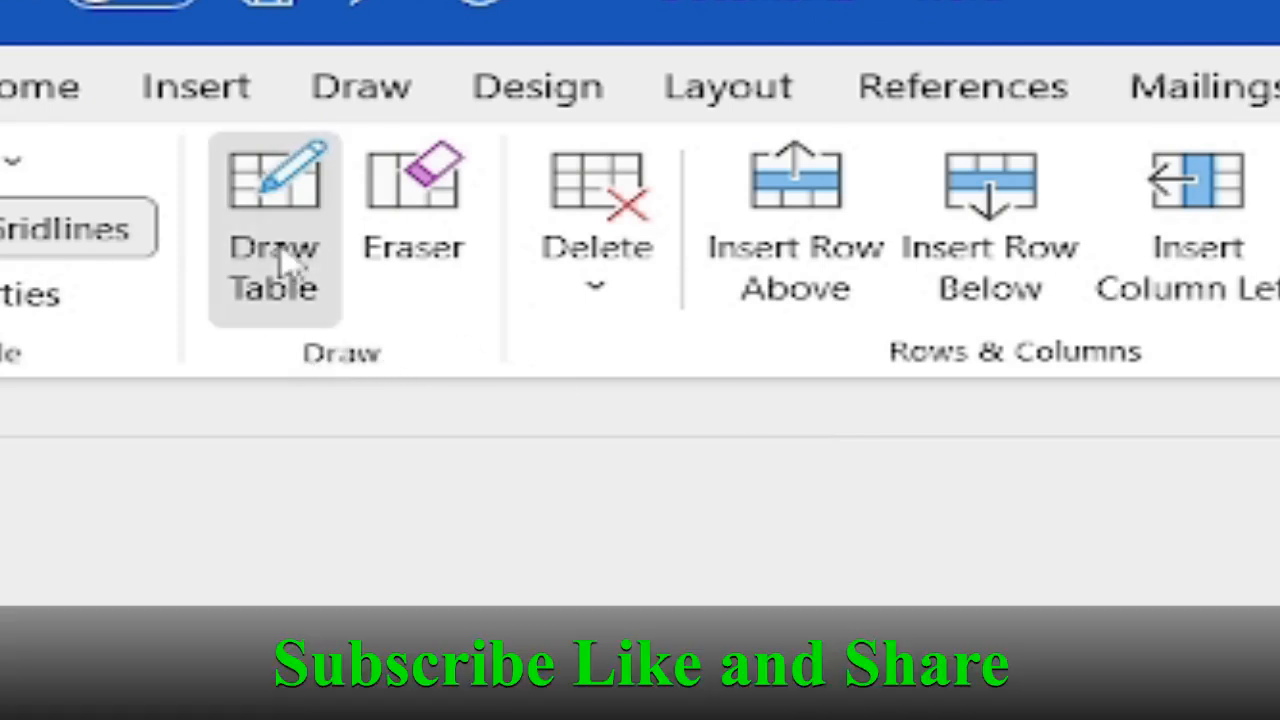
pyautogui.moveTo(588, 457); pyautogui.dragTo(930, 457)
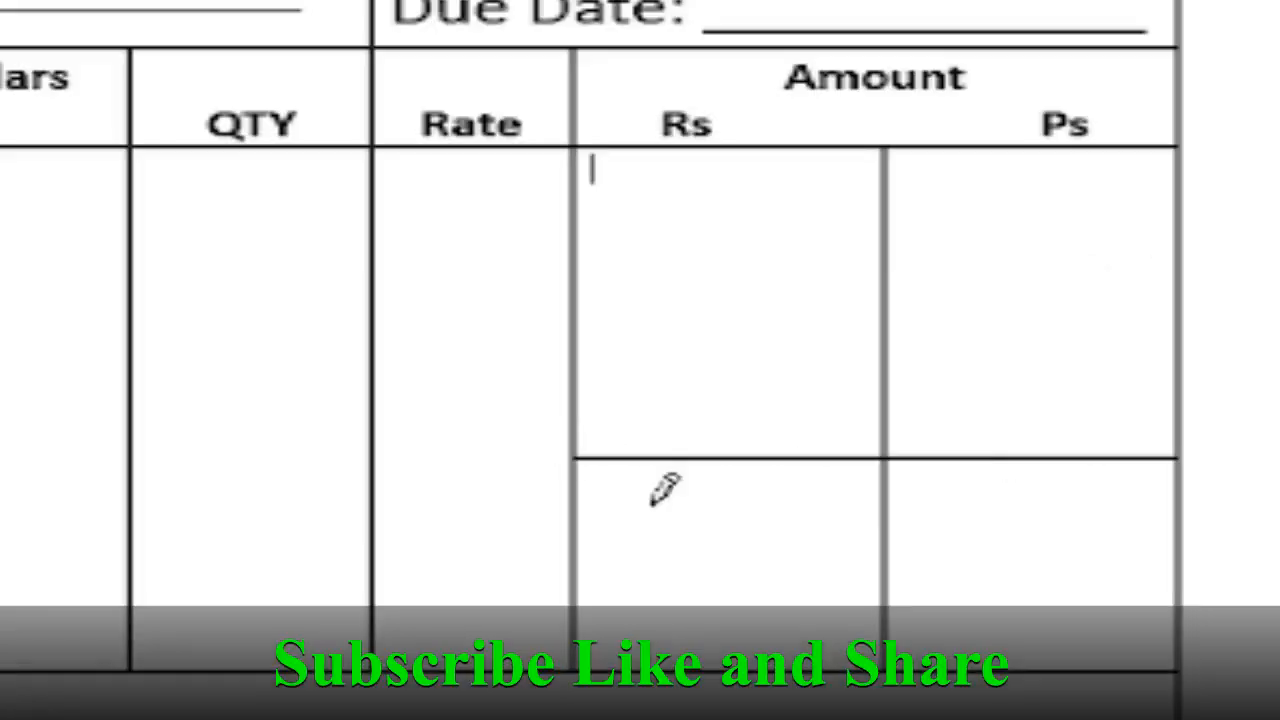
pyautogui.moveTo(588, 522); pyautogui.dragTo(930, 524)
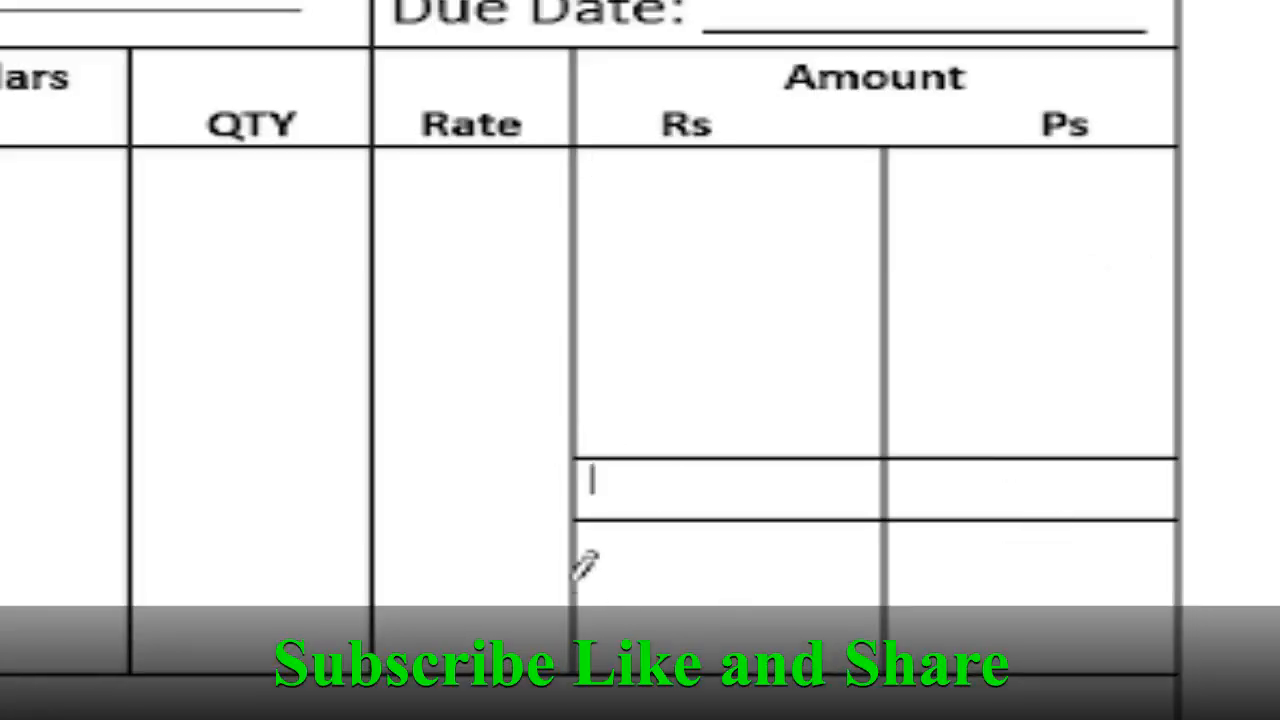
pyautogui.moveTo(583, 566); pyautogui.dragTo(930, 566)
pyautogui.moveTo(590, 606); pyautogui.dragTo(915, 610)
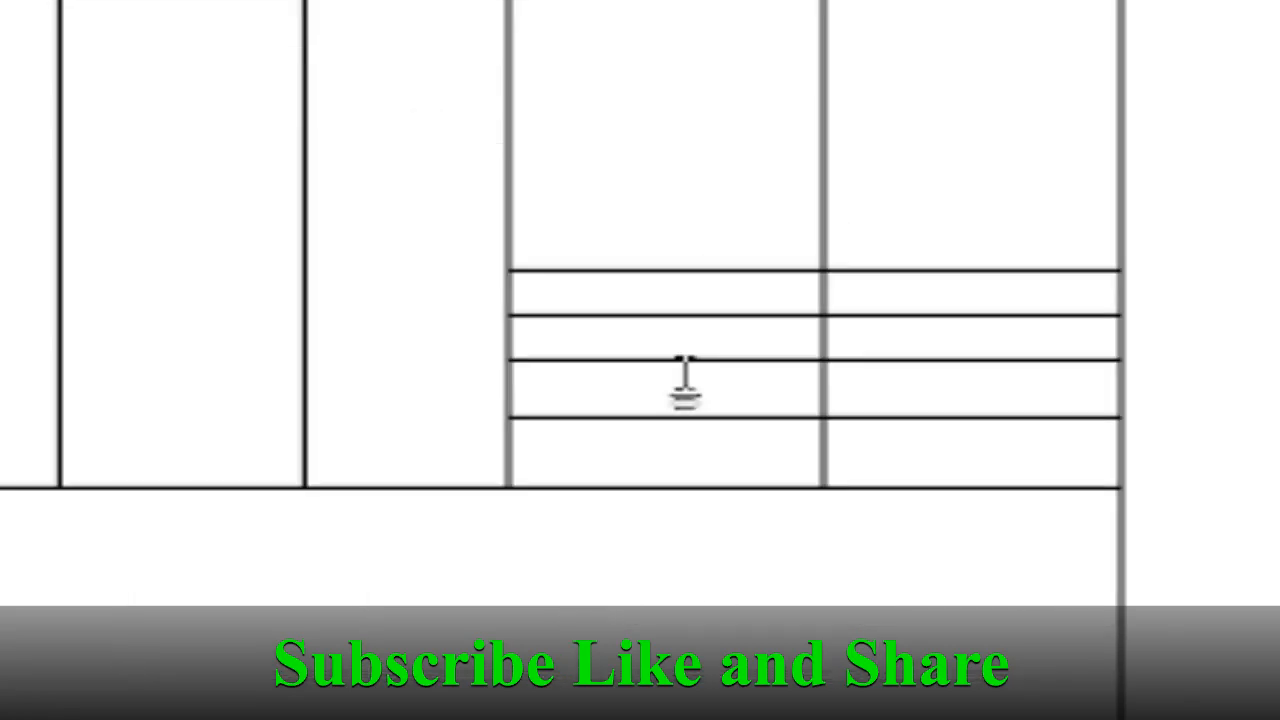
# Label the new rows SGST @, CGST @, IGST @ and TOTAL.
pyautogui.click(685, 380)
pyautogui.write('SGST @')
pyautogui.press('Down')
pyautogui.write('CGST @')
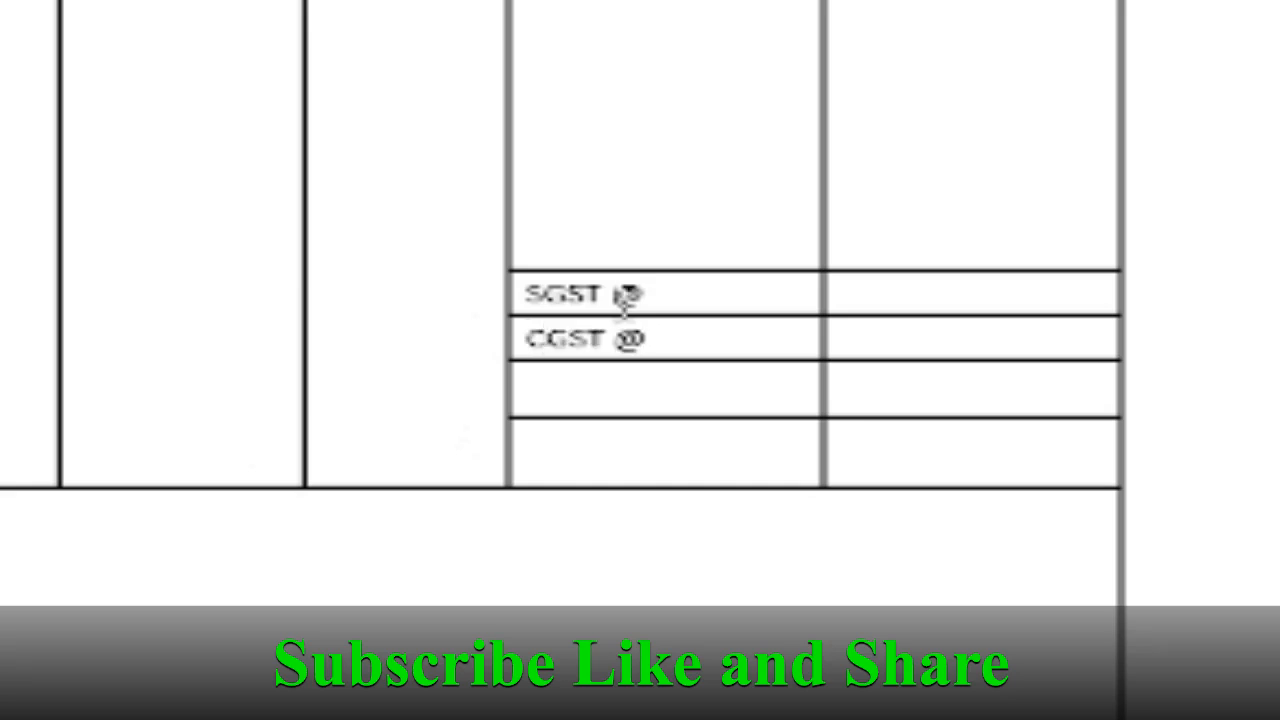
pyautogui.press('Down')
pyautogui.write('IGST @')
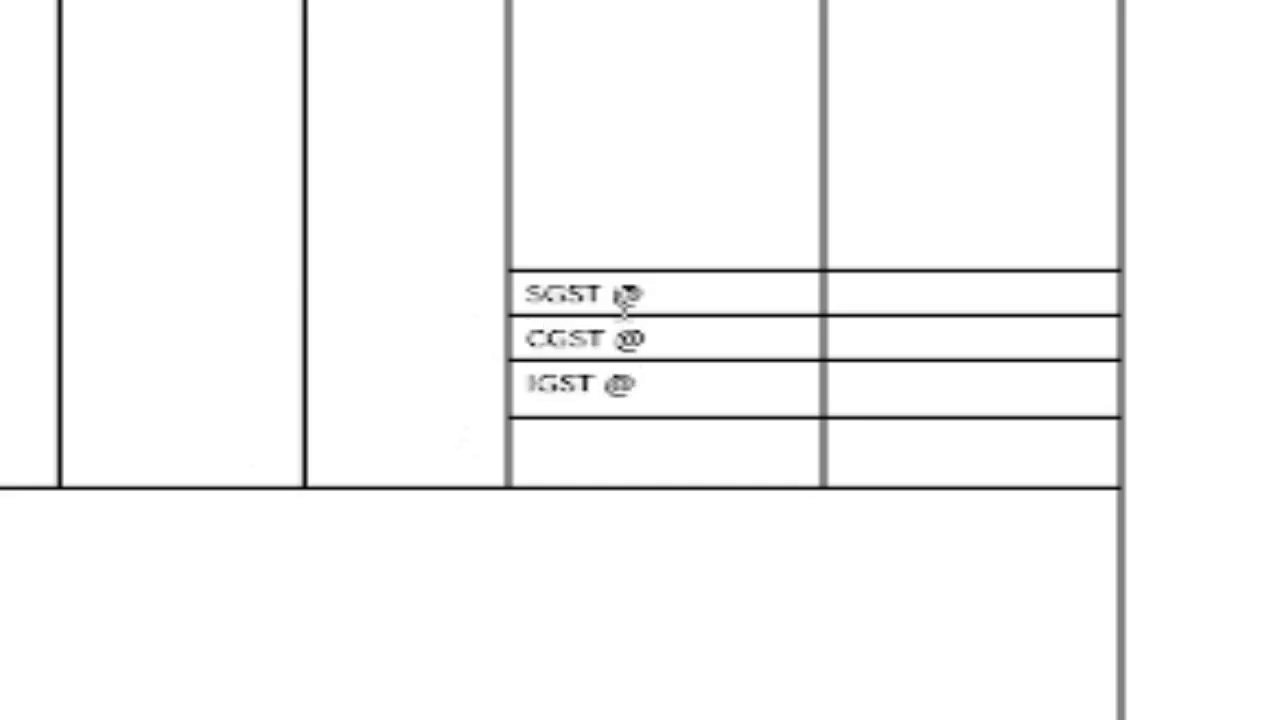
pyautogui.press('Down')
pyautogui.write('TOTAL')
pyautogui.press('Down')
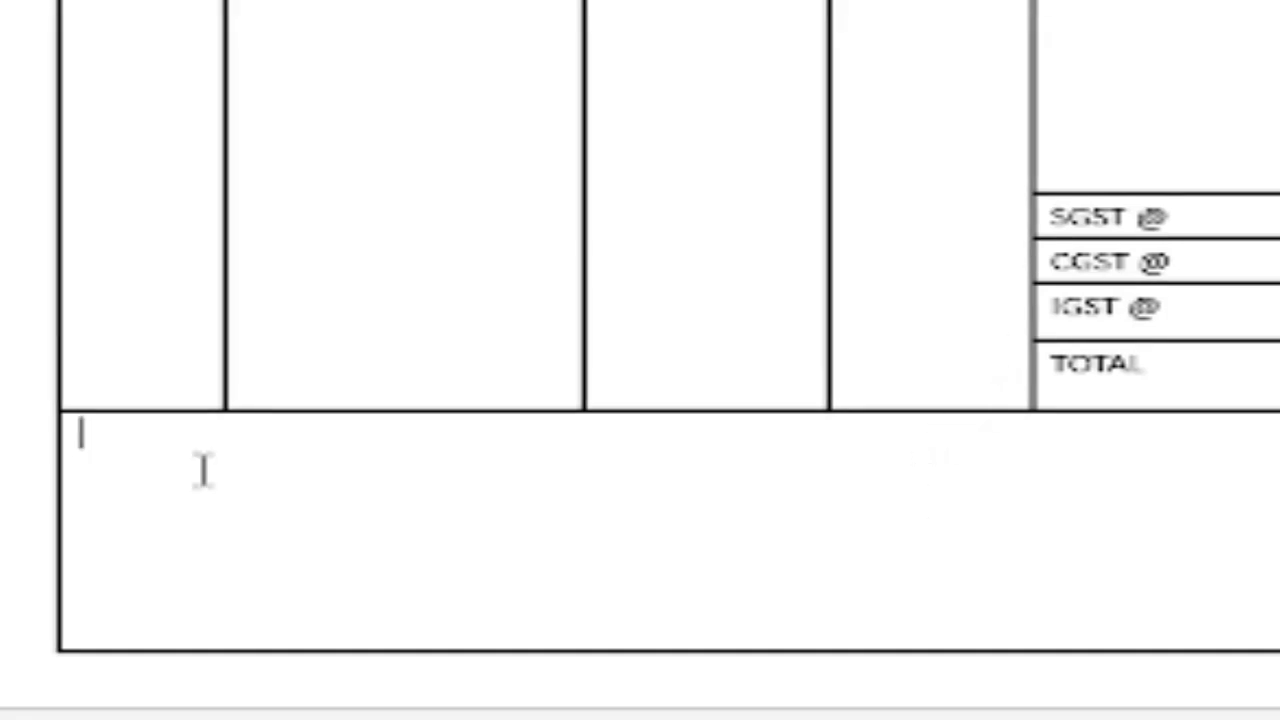
# Type 'Goods Once sold cannot be taken back', then a right-aligned Authorized Signature enlarged two steps.
pyautogui.write('Good')
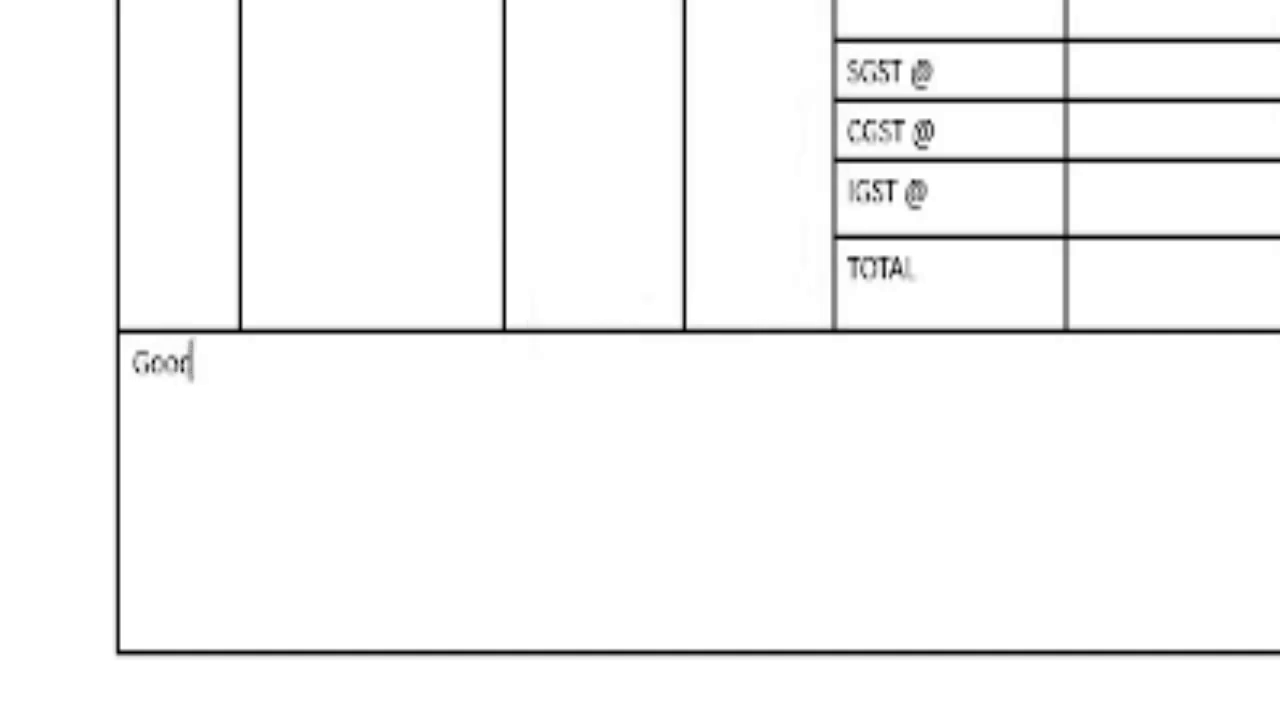
pyautogui.write('s Once ')
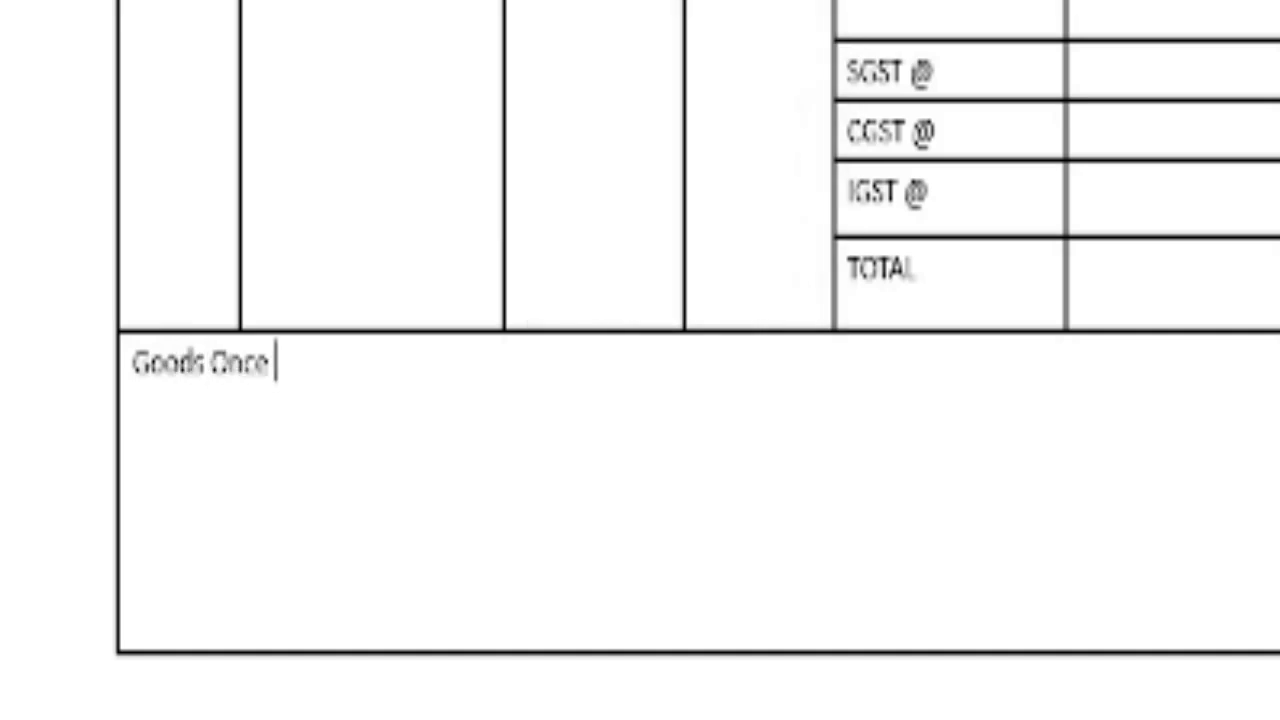
pyautogui.write('sold cannot be taken back')
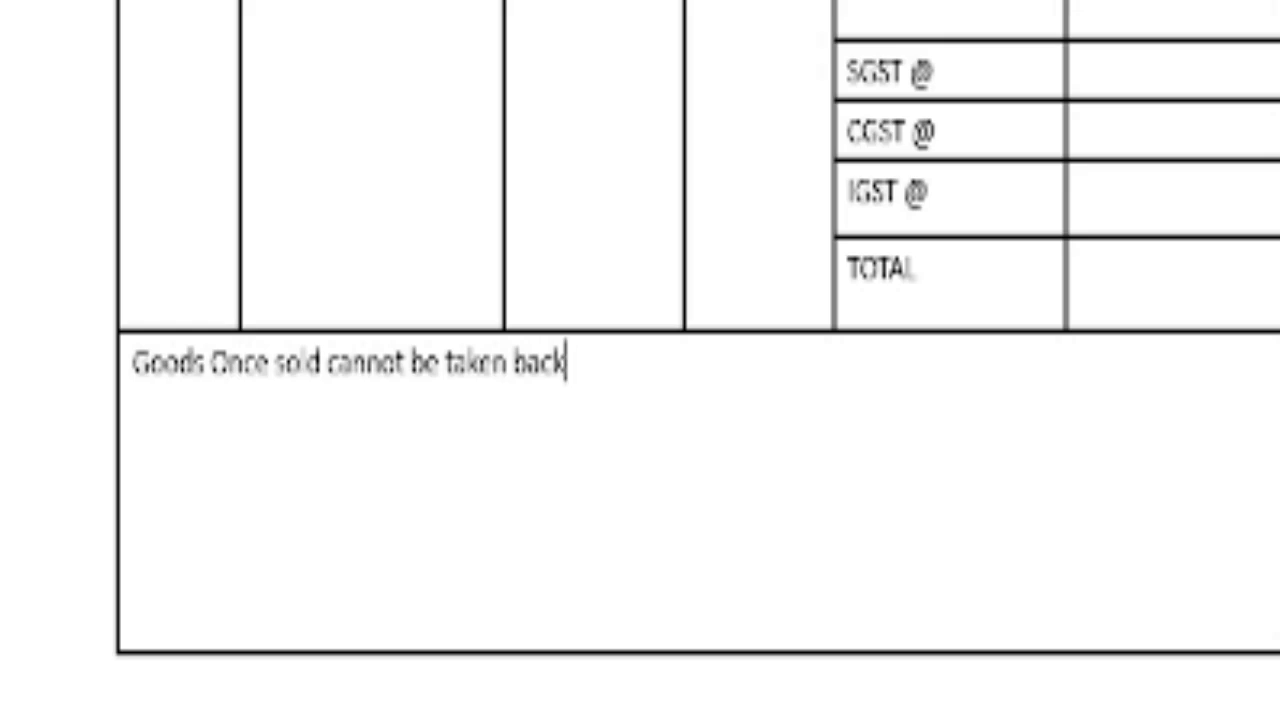
pyautogui.press('Return')
pyautogui.press('Return')
pyautogui.press('Return')
pyautogui.press('Return')
pyautogui.hotkey('ctrl', 'r')
pyautogui.write('Authorized Signature')
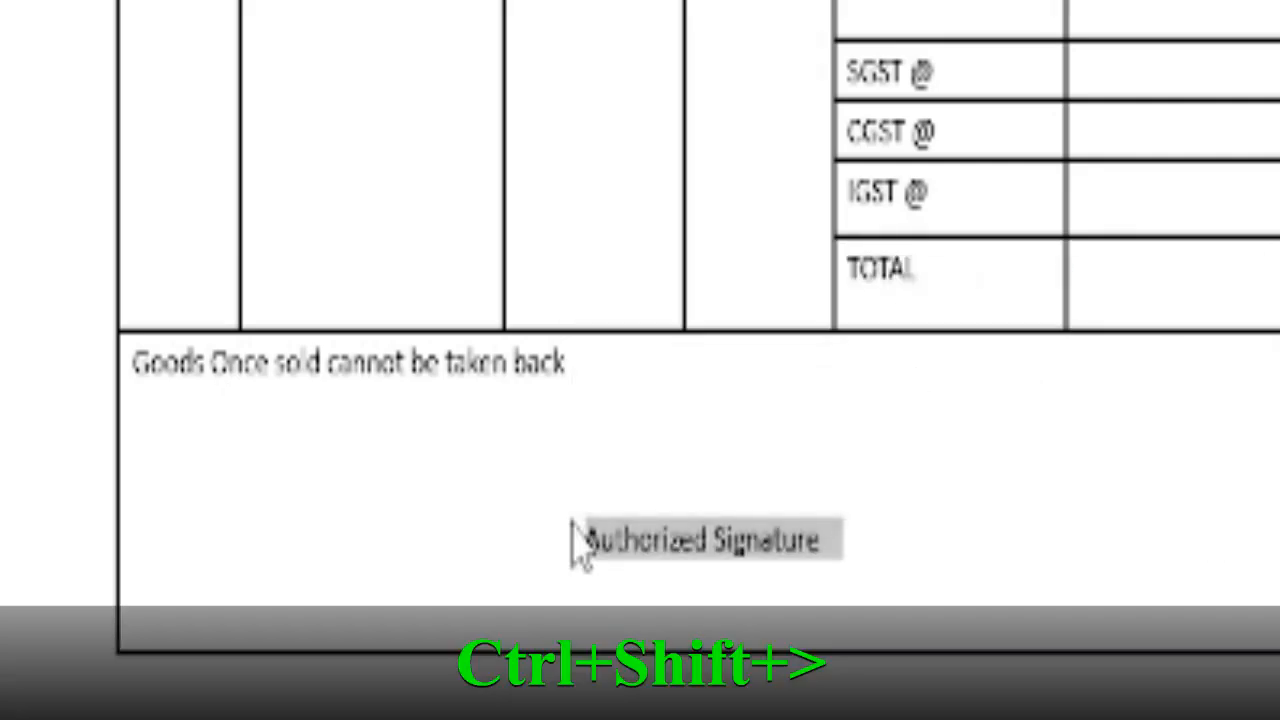
pyautogui.hotkey('ctrl', 'shift', '>')
pyautogui.hotkey('ctrl', 'shift', '>')
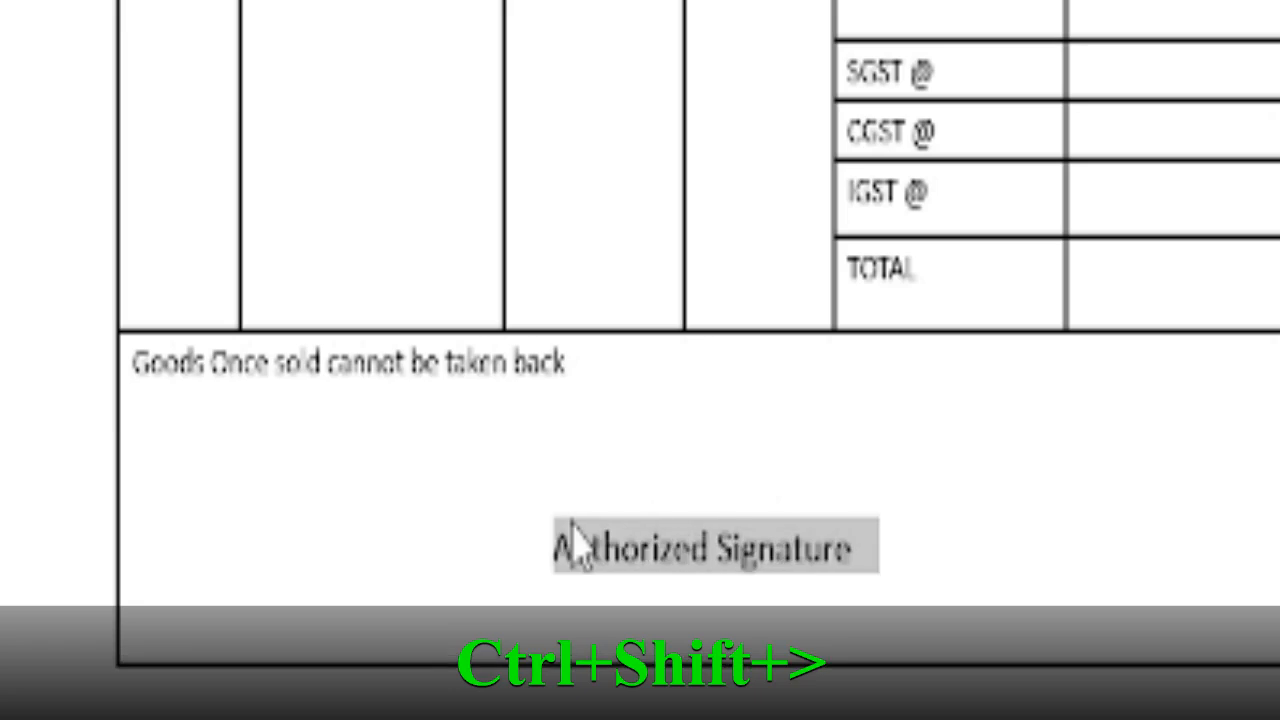
pyautogui.hotkey('ctrl', 'shift', '.')
pyautogui.hotkey('ctrl', 'shift', '.')
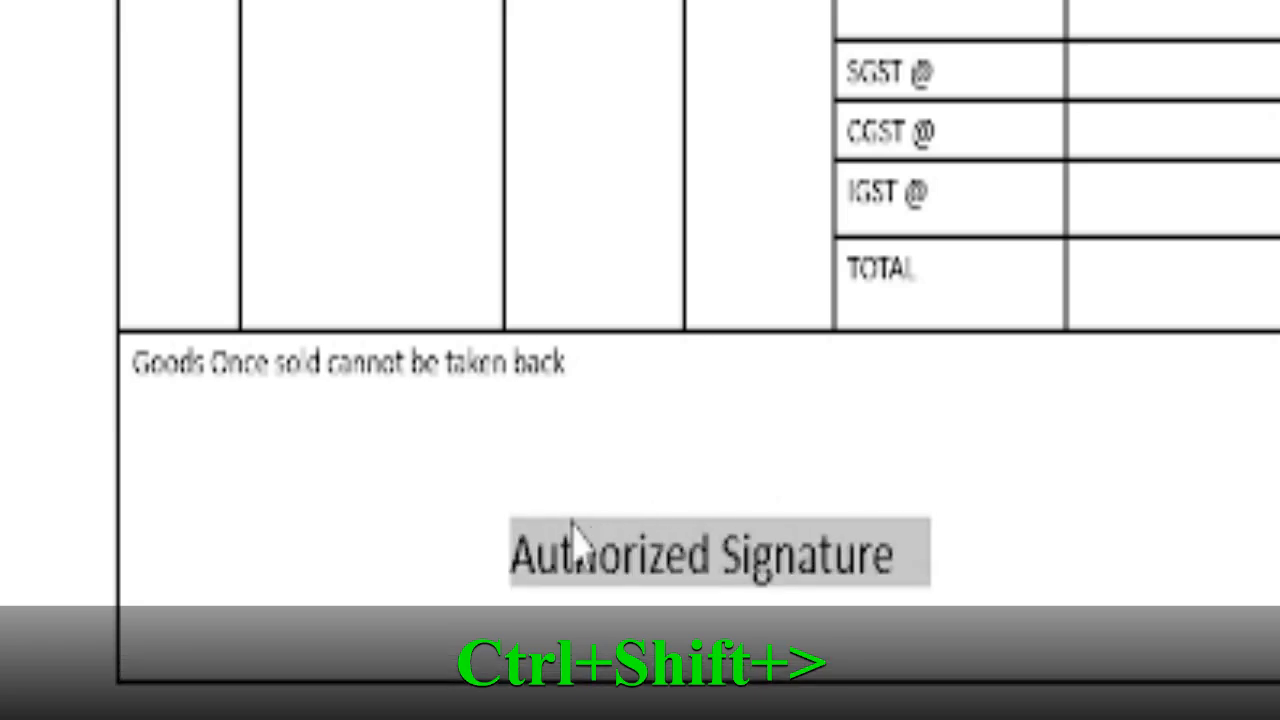
pyautogui.press('Home')
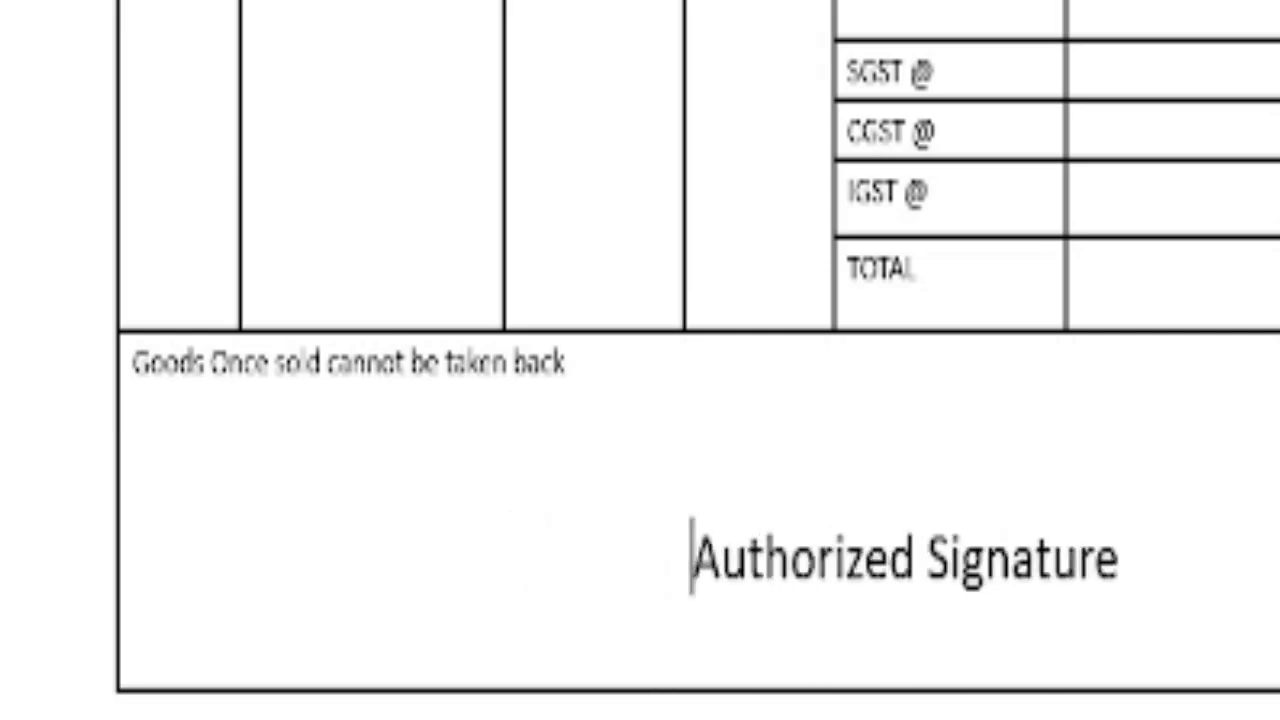